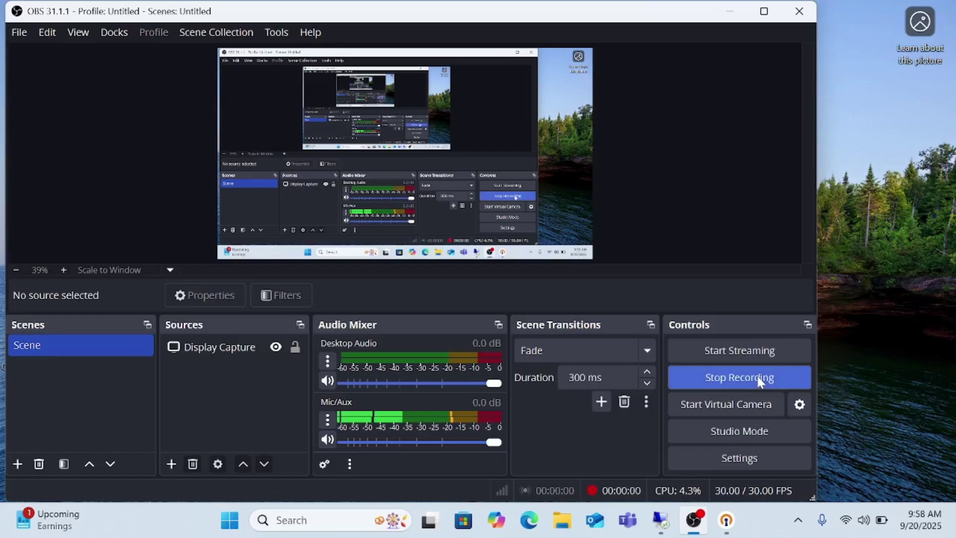
Bring the 192.168.10.66 remote desktop session to the front over OBS Studio
{"action": "mouse_move", "coordinate": [664, 531]}
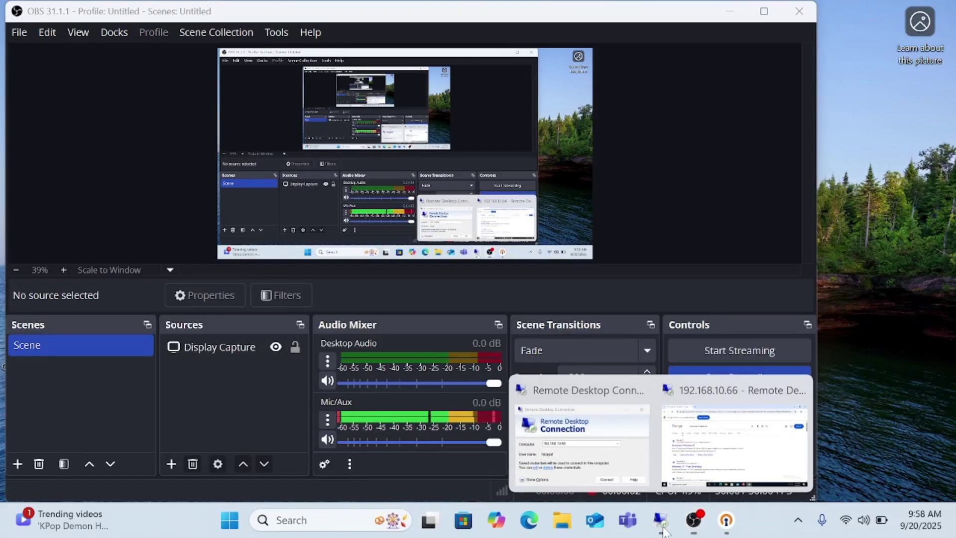
{"action": "left_click", "coordinate": [708, 482]}
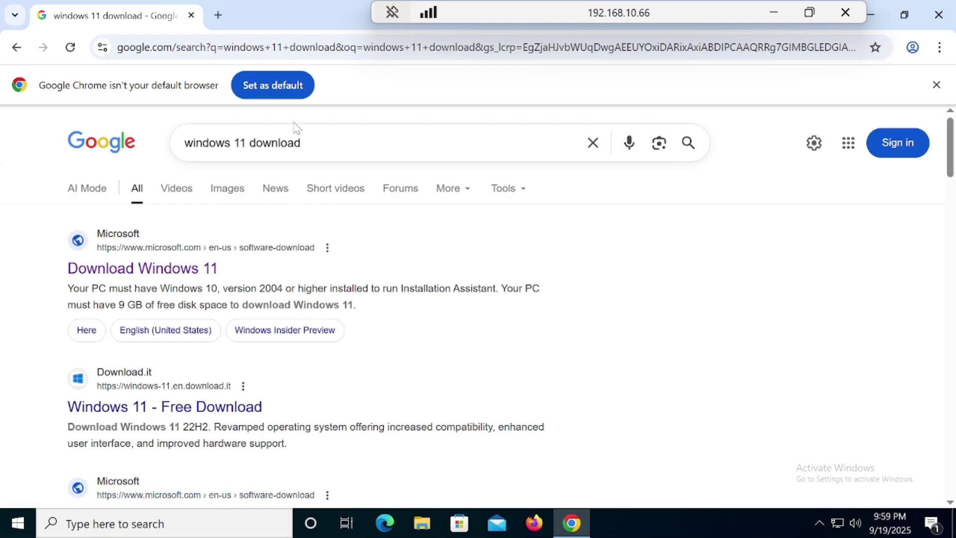
Open Microsoft's Download Windows 11 page and confirm the Windows 11 multi-edition ISO for x64 devices
{"action": "left_click_drag", "start_coordinate": [302, 144], "coordinate": [172, 145]}
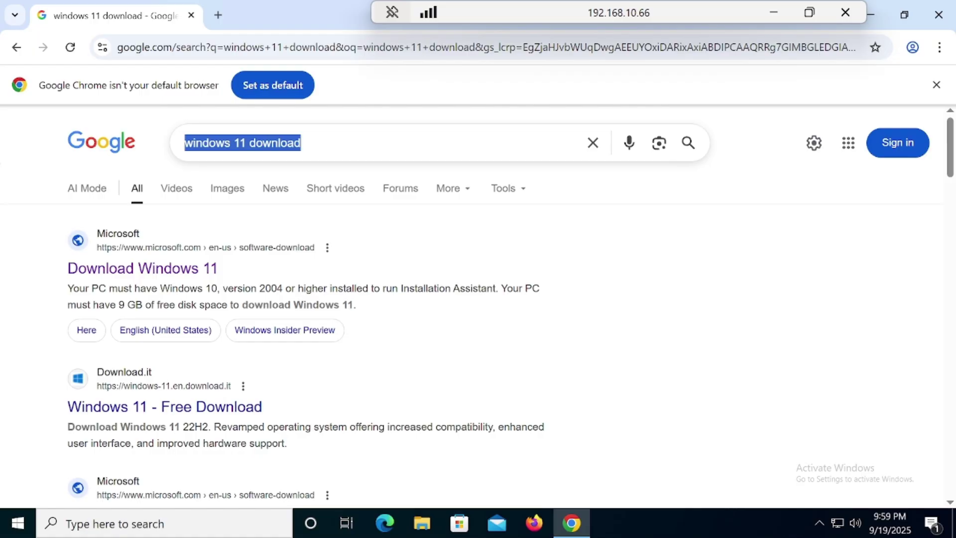
{"action": "left_click", "coordinate": [195, 277]}
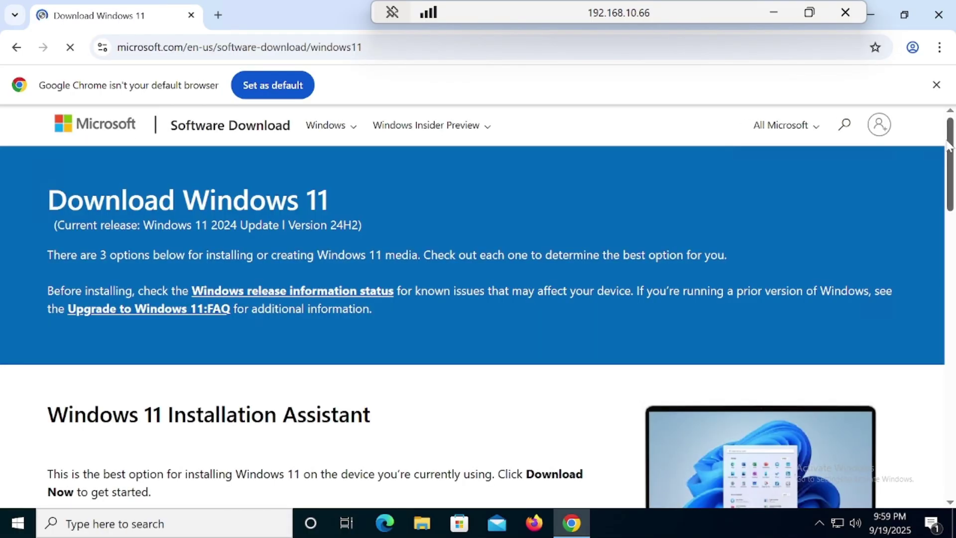
{"action": "left_click_drag", "start_coordinate": [951, 145], "coordinate": [952, 140]}
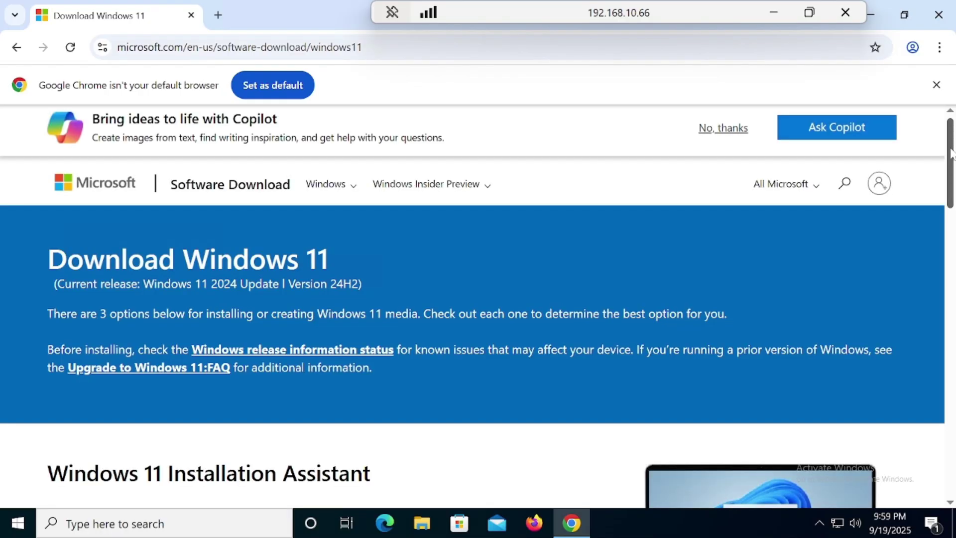
{"action": "left_click_drag", "start_coordinate": [952, 152], "coordinate": [953, 364]}
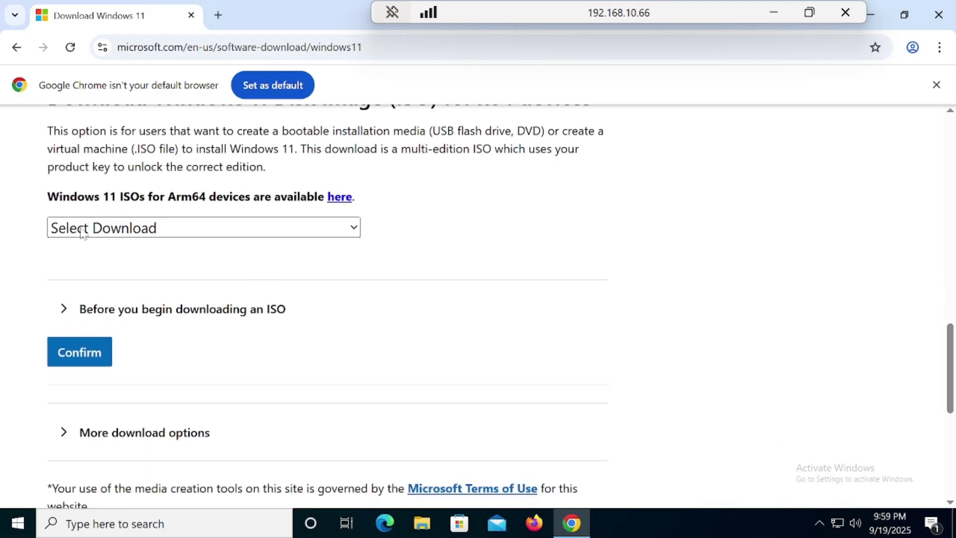
{"action": "left_click", "coordinate": [123, 235]}
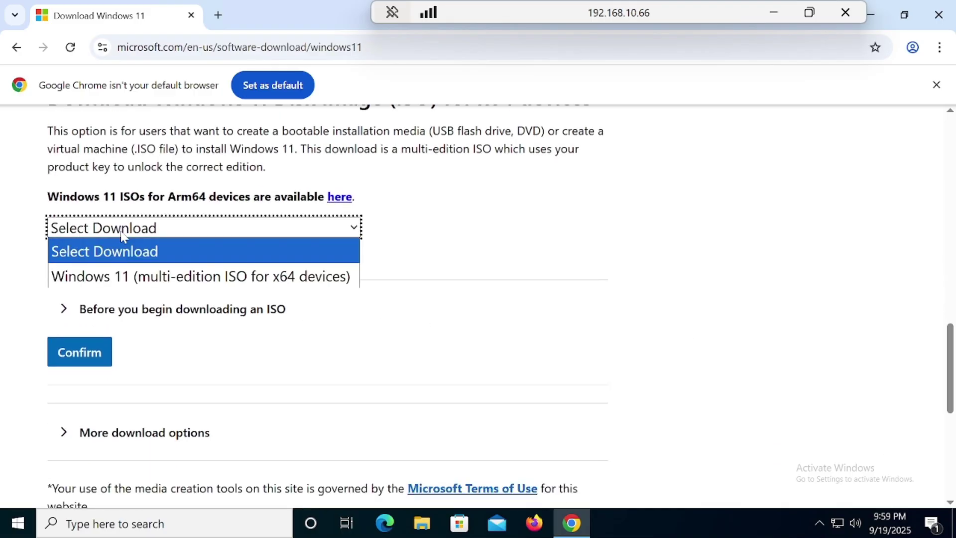
{"action": "left_click", "coordinate": [131, 278]}
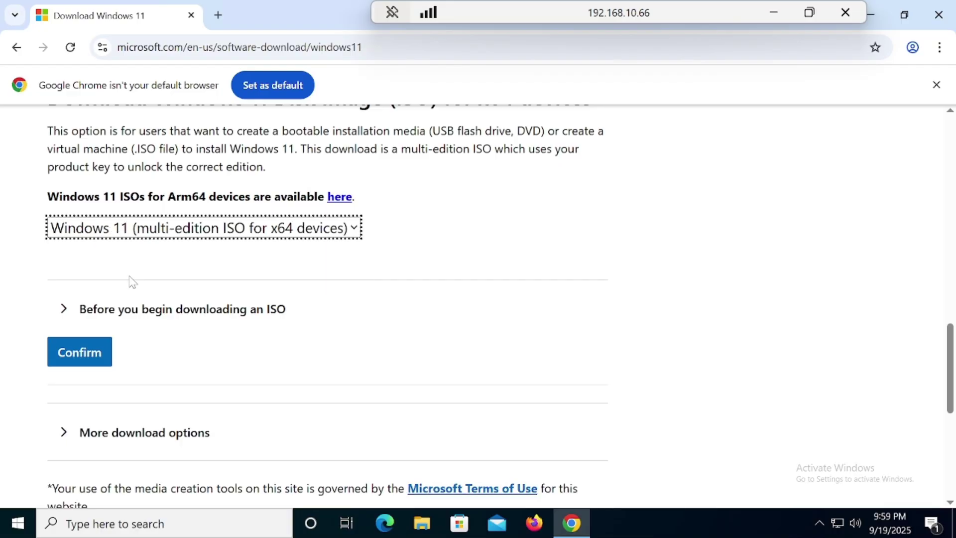
{"action": "left_click", "coordinate": [87, 361]}
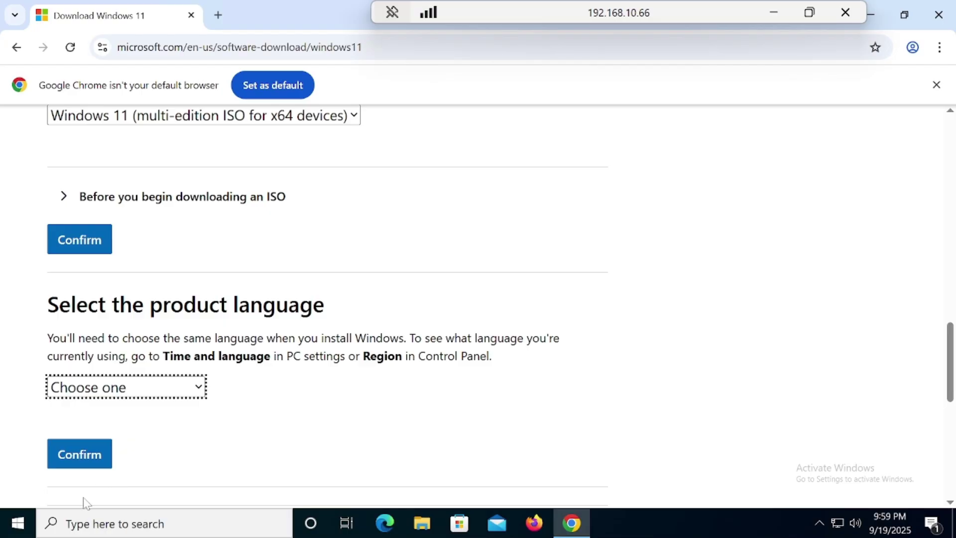
Launch Command Prompt as administrator from the Start search for cmd
{"action": "left_click", "coordinate": [12, 529]}
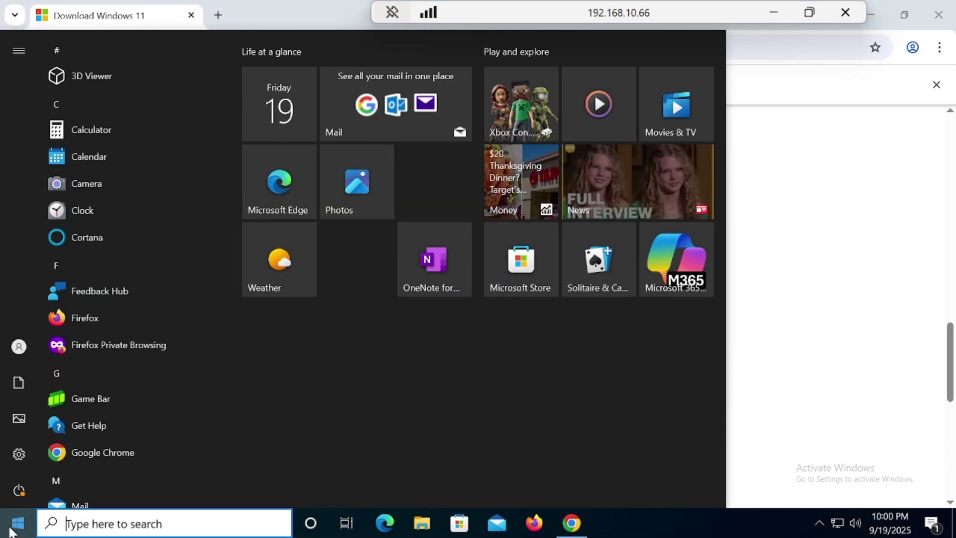
{"action": "type", "text": "cmd"}
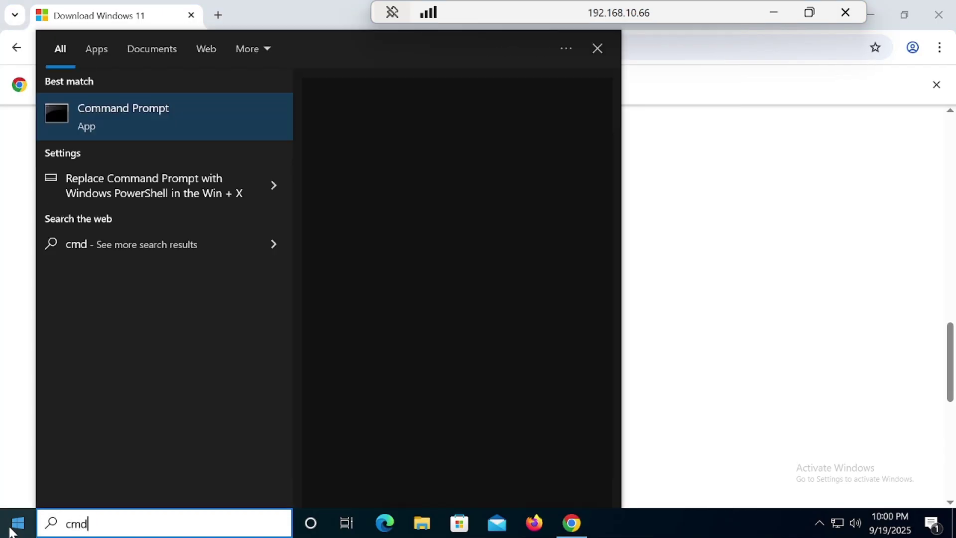
{"action": "right_click", "coordinate": [121, 124]}
{"action": "left_click", "coordinate": [154, 142]}
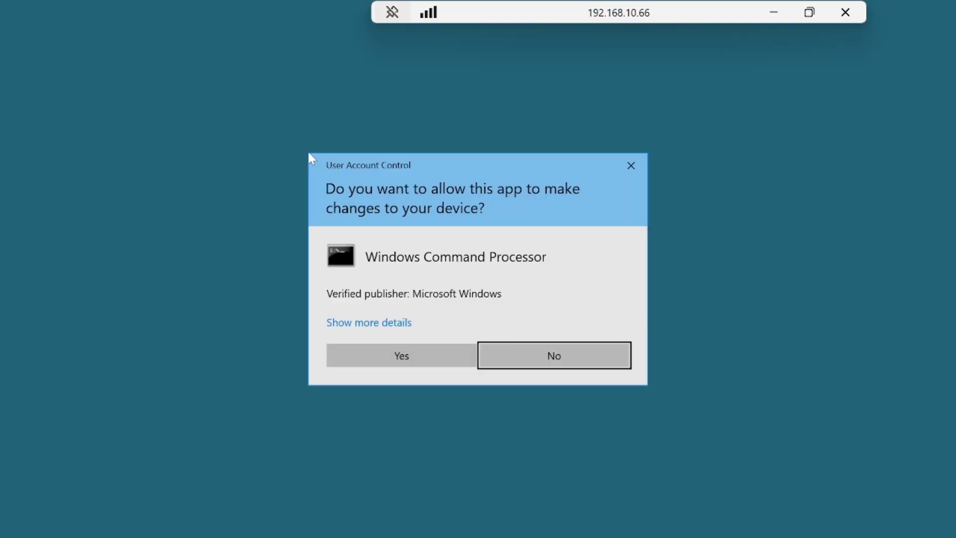
{"action": "left_click", "coordinate": [404, 357]}
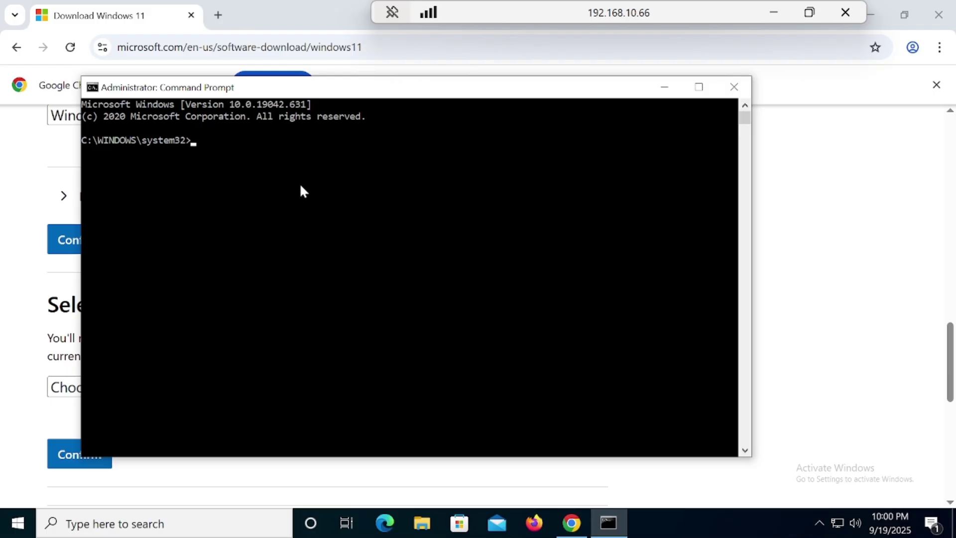
Run dism /online /get-intl to confirm en-US is the system language
{"action": "type", "text": "dism /online /in"}
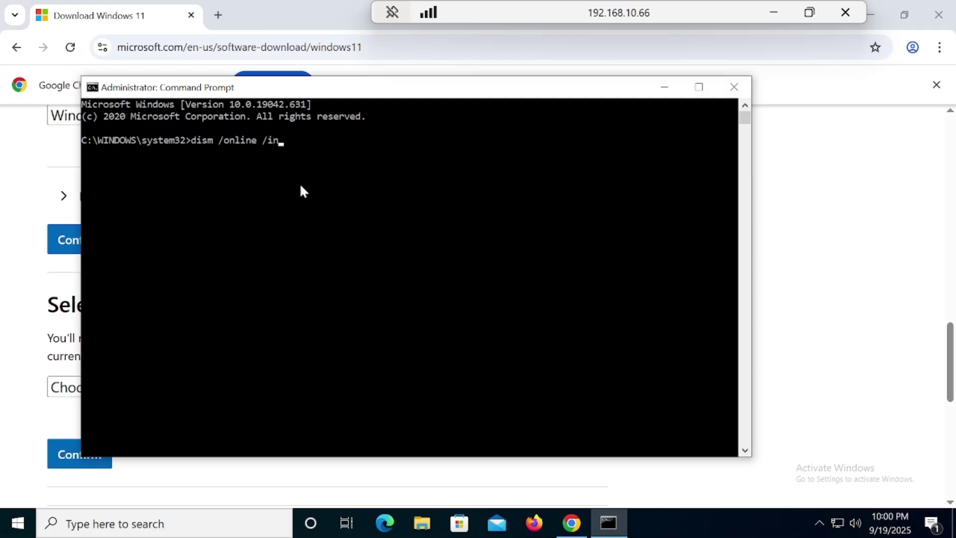
{"action": "key", "text": "BackSpace"}
{"action": "key", "text": "BackSpace"}
{"action": "type", "text": "get-intl"}
{"action": "key", "text": "Return"}
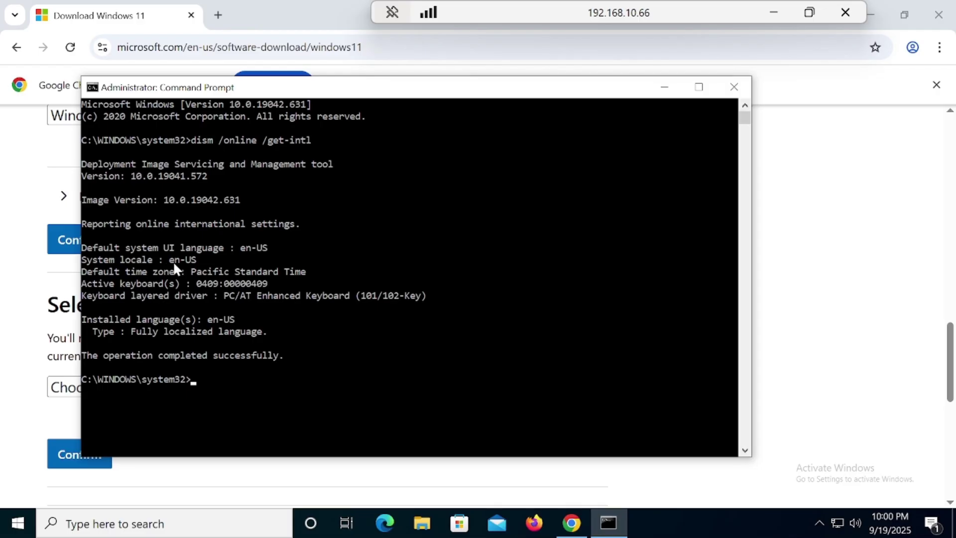
Back on the download page, confirm English (United States) as the product language
{"action": "left_click", "coordinate": [665, 88]}
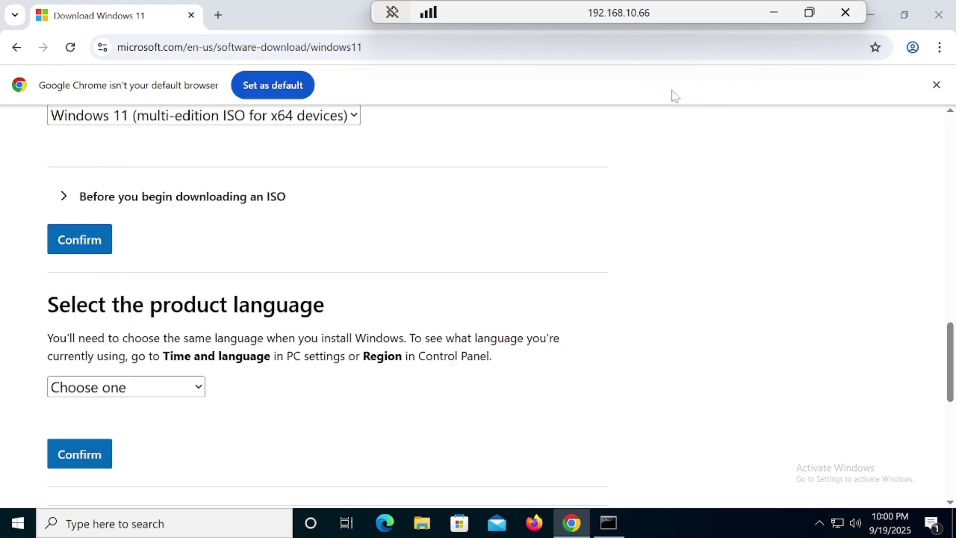
{"action": "left_click", "coordinate": [202, 388]}
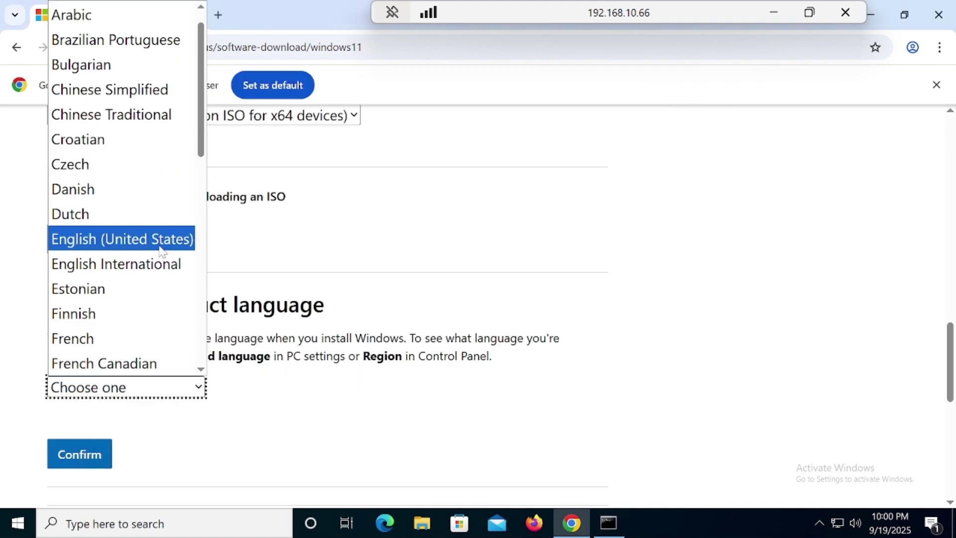
{"action": "left_click", "coordinate": [161, 240]}
{"action": "left_click", "coordinate": [94, 455]}
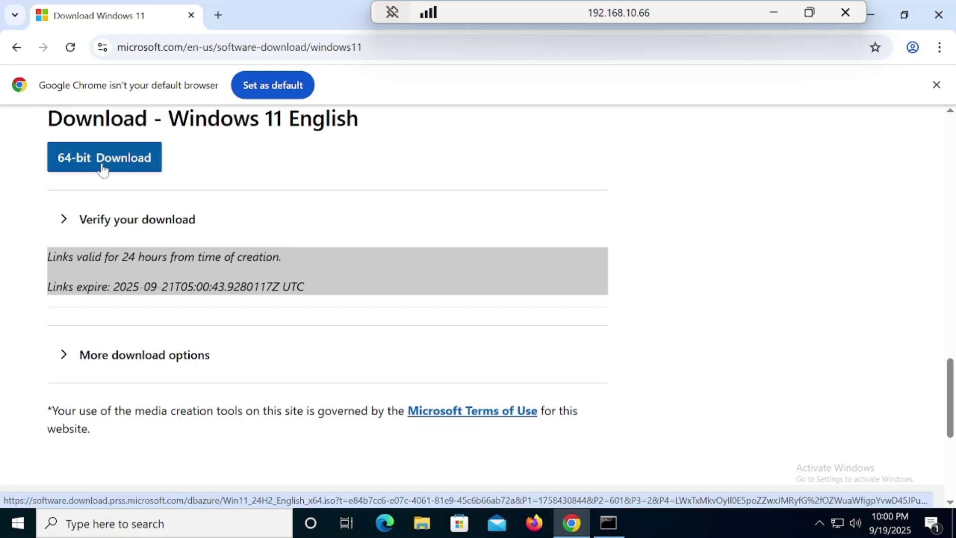
Start the 64-bit Windows 11 ISO download, check its progress, then leave the remote session
{"action": "left_click", "coordinate": [102, 158]}
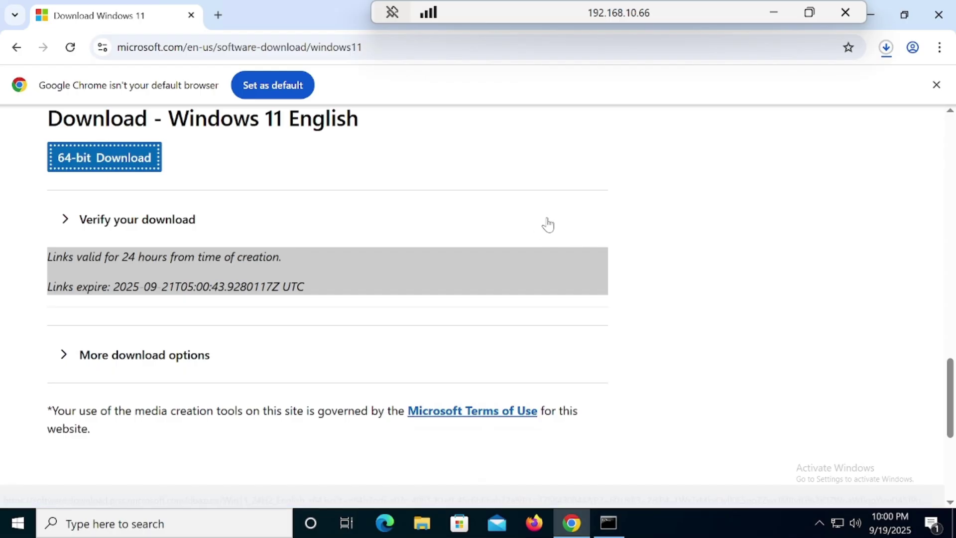
{"action": "left_click", "coordinate": [889, 52]}
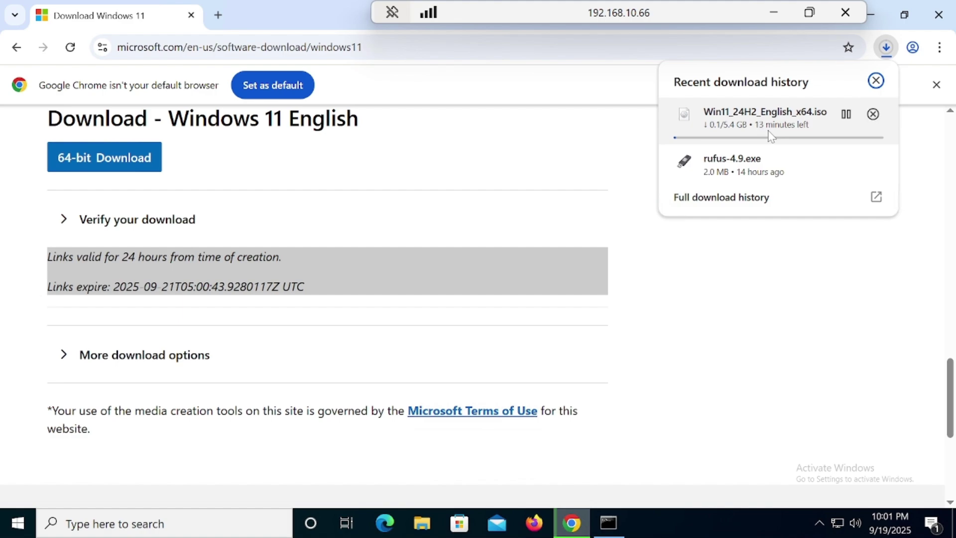
{"action": "left_click", "coordinate": [771, 12]}
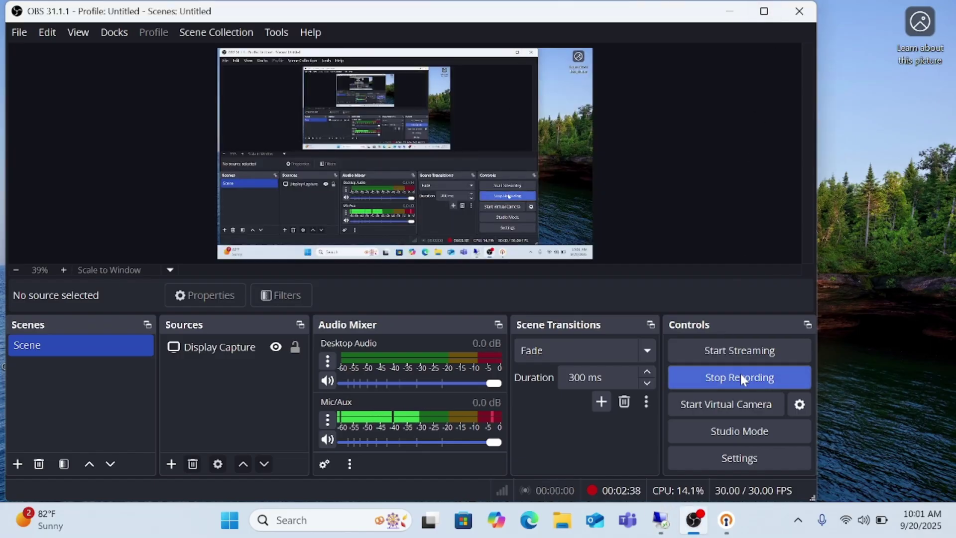
Stop the OBS recording and return to the remote session's Windows 11 download page
{"action": "left_click", "coordinate": [765, 380]}
{"action": "mouse_move", "coordinate": [727, 520]}
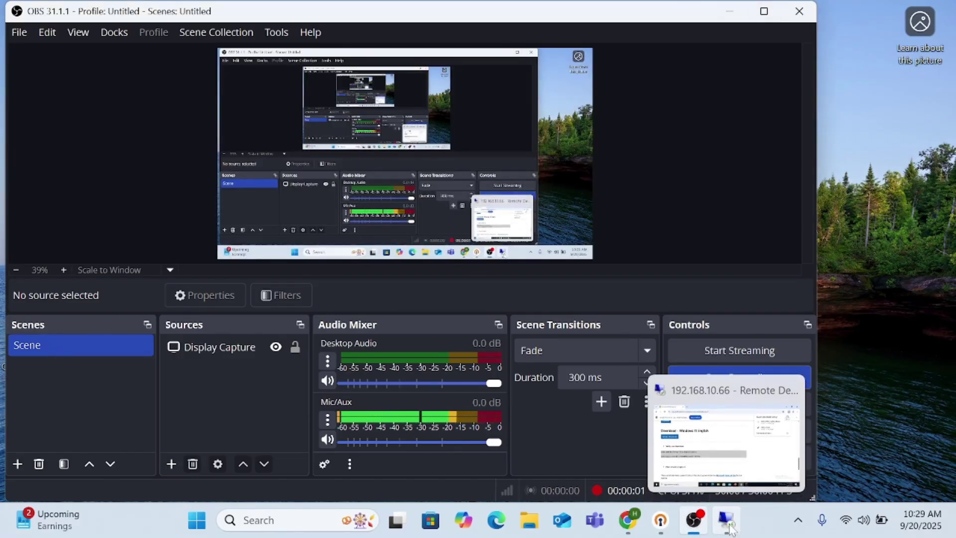
{"action": "left_click", "coordinate": [725, 398]}
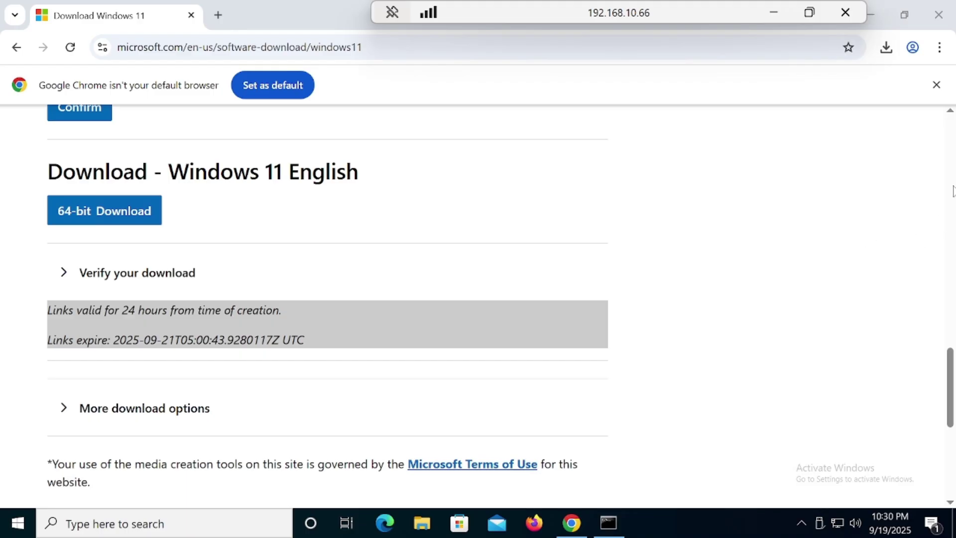
Locate the downloaded Windows 11 ISO in its Downloads folder and mount it
{"action": "left_click", "coordinate": [886, 49]}
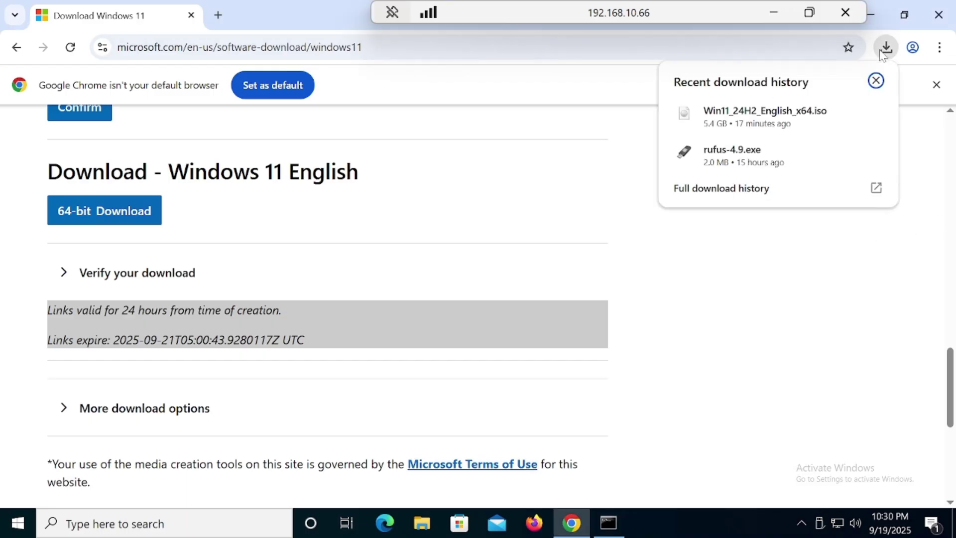
{"action": "left_click", "coordinate": [846, 113]}
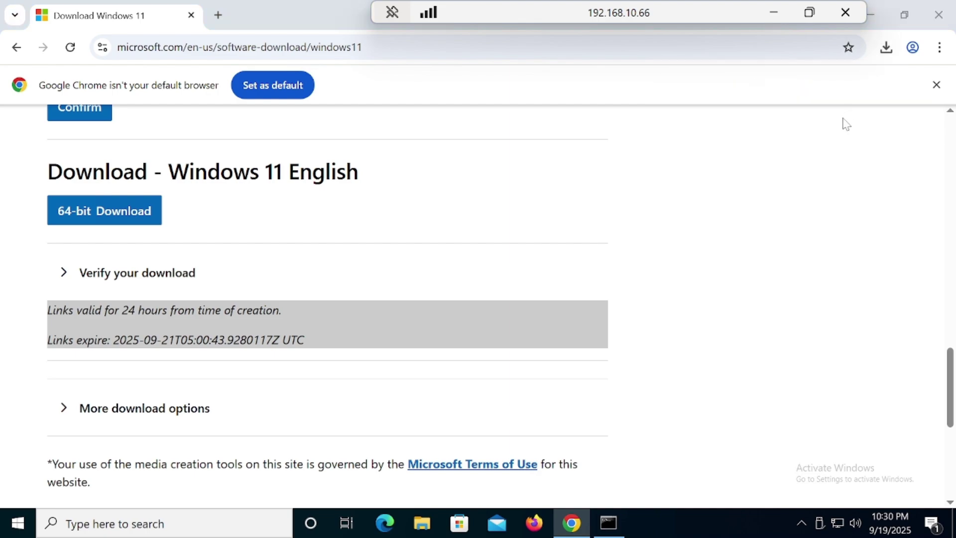
{"action": "key", "text": "super+Up"}
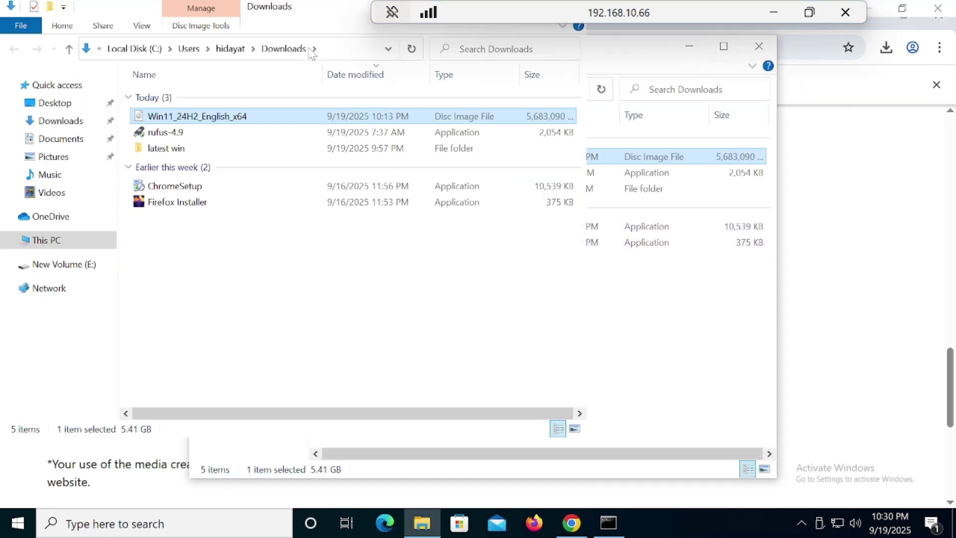
{"action": "right_click", "coordinate": [204, 119]}
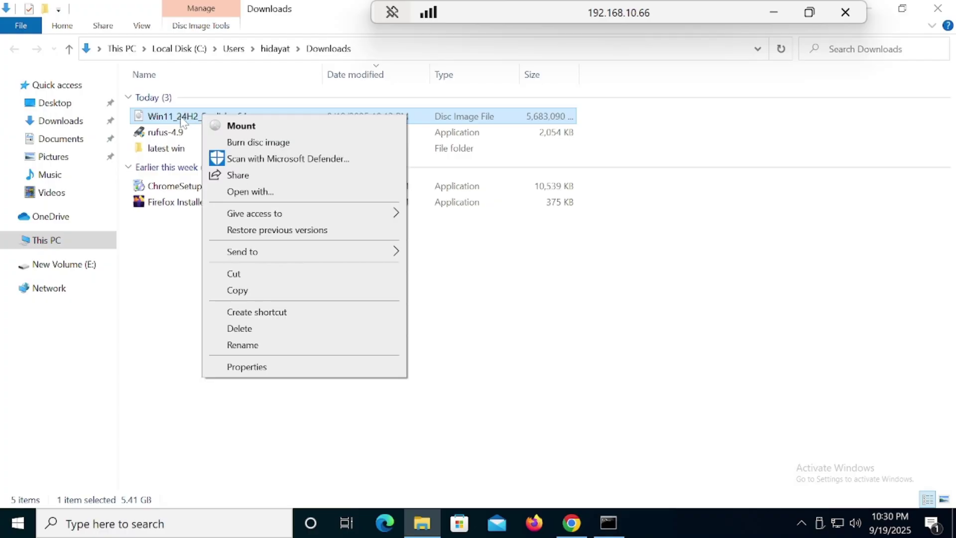
{"action": "left_click", "coordinate": [247, 127]}
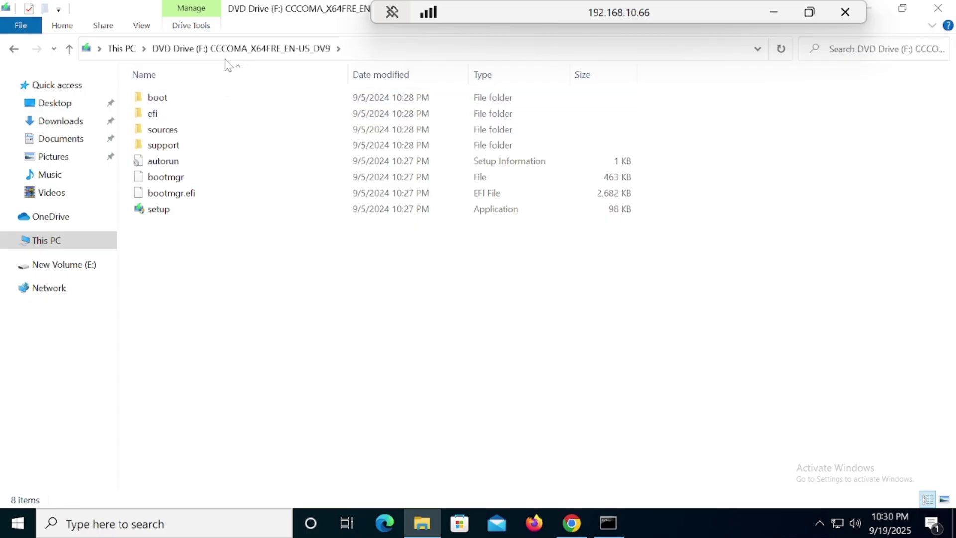
Browse the mounted DVD Drive (F:) setup files from This PC, then close Explorer
{"action": "left_click", "coordinate": [40, 241]}
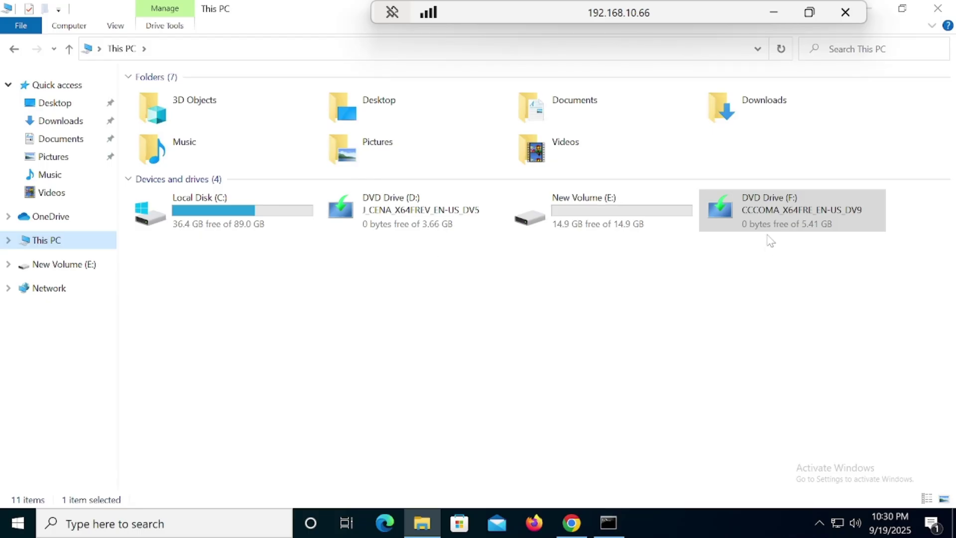
{"action": "mouse_move", "coordinate": [786, 225]}
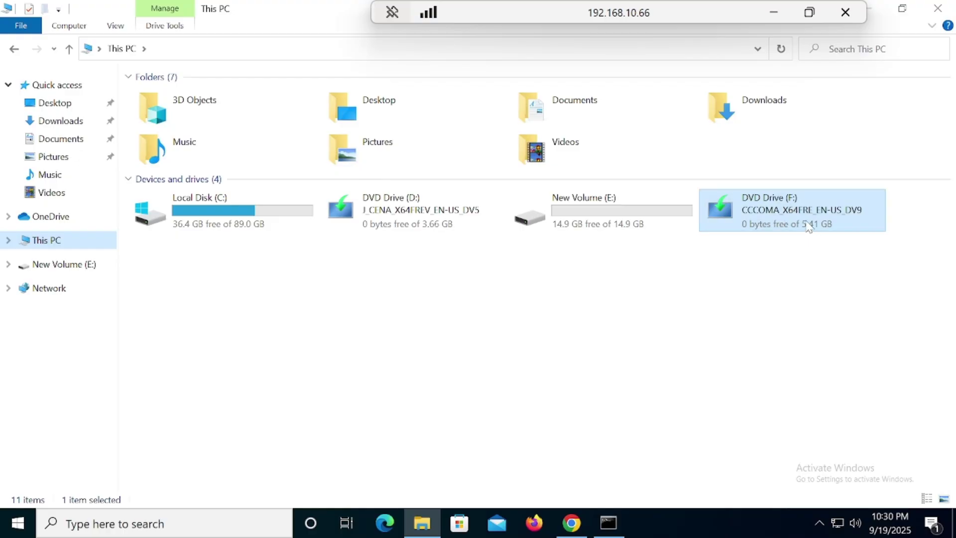
{"action": "double_click", "coordinate": [779, 214]}
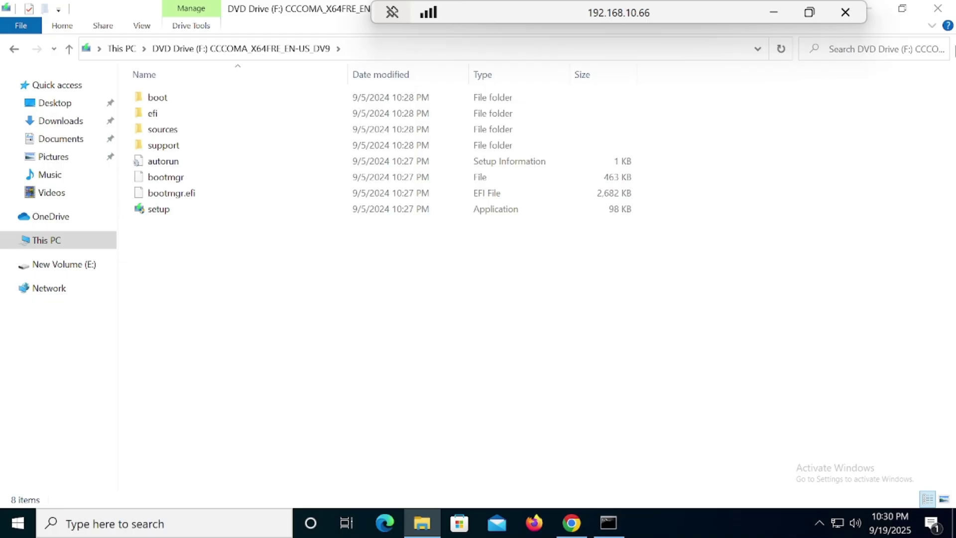
{"action": "left_click", "coordinate": [938, 8]}
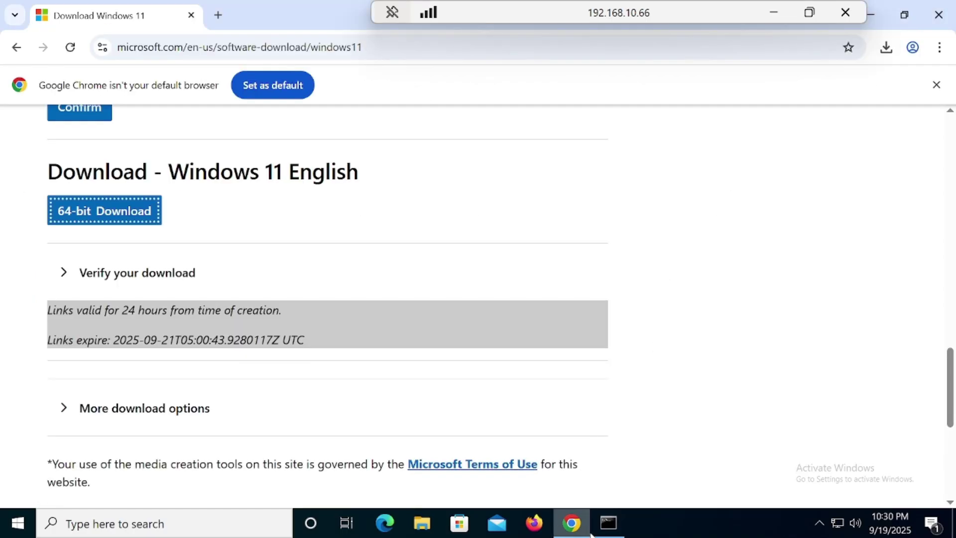
Open This PC in File Explorer and check Local Disk (C:): 36.4 GB free of 89.0 GB
{"action": "mouse_move", "coordinate": [585, 532]}
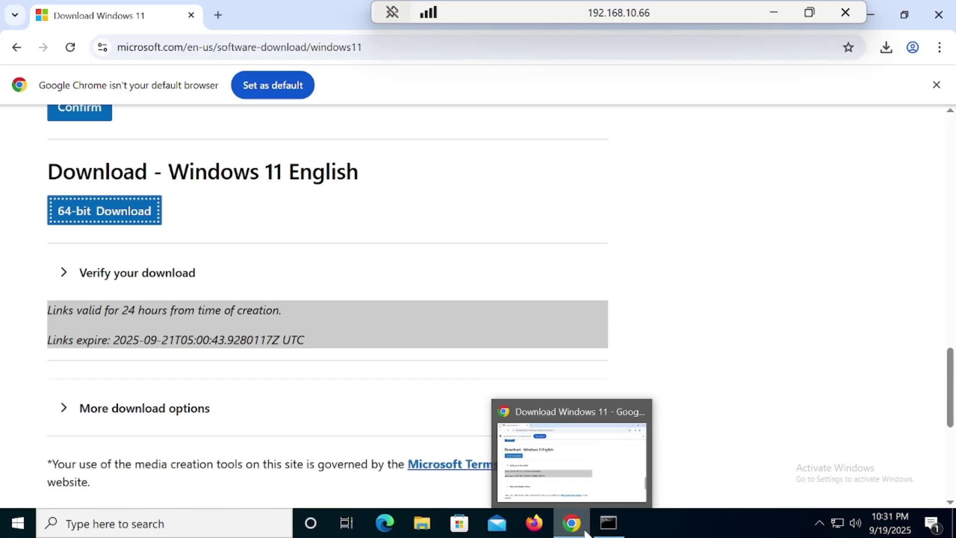
{"action": "left_click", "coordinate": [431, 531]}
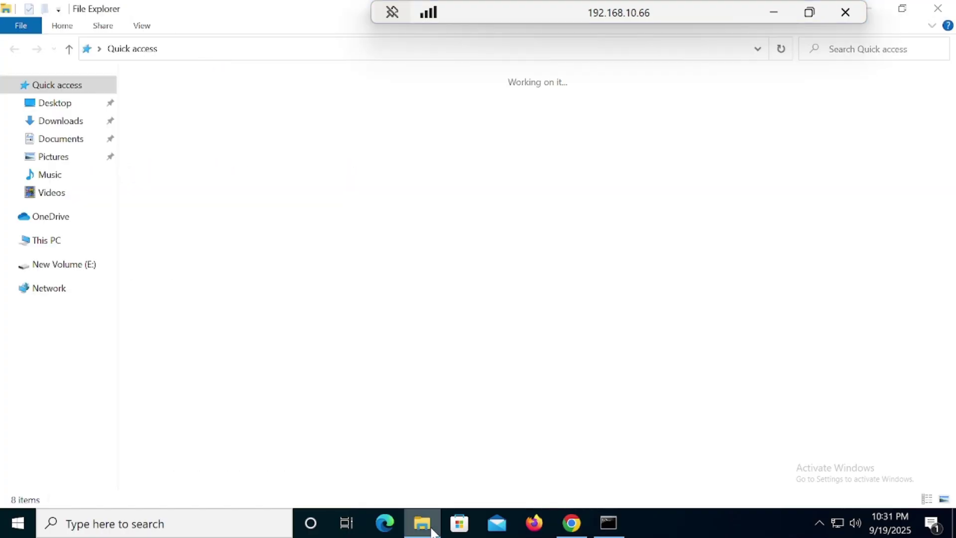
{"action": "left_click", "coordinate": [43, 245]}
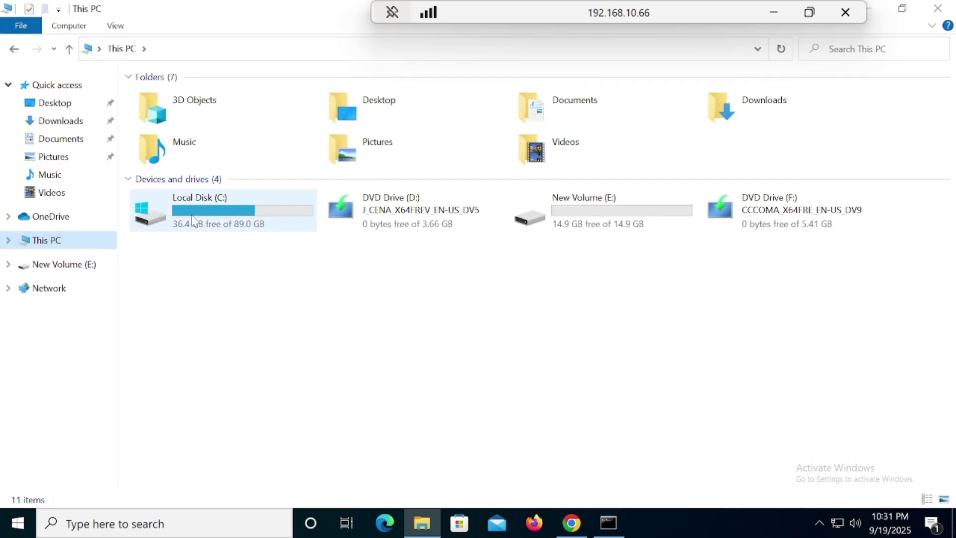
{"action": "left_click", "coordinate": [230, 228]}
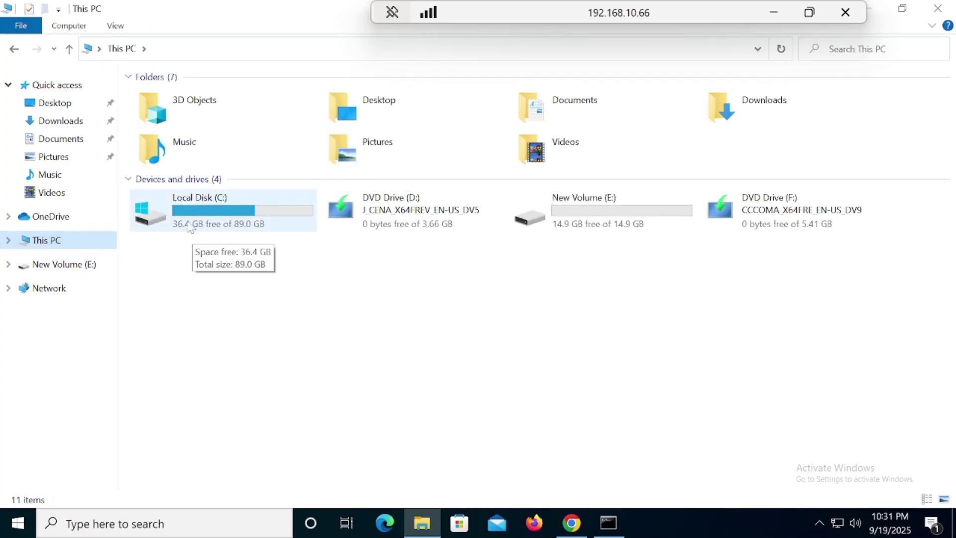
{"action": "left_click", "coordinate": [160, 384]}
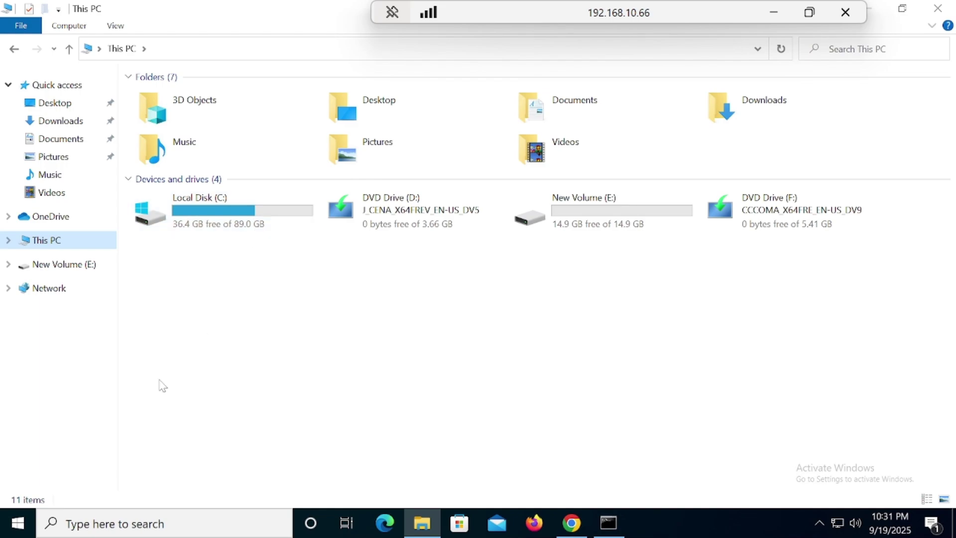
Launch Computer Management and open Disk Management, showing Disk 0's 89.01 GB C: partition
{"action": "left_click", "coordinate": [21, 531]}
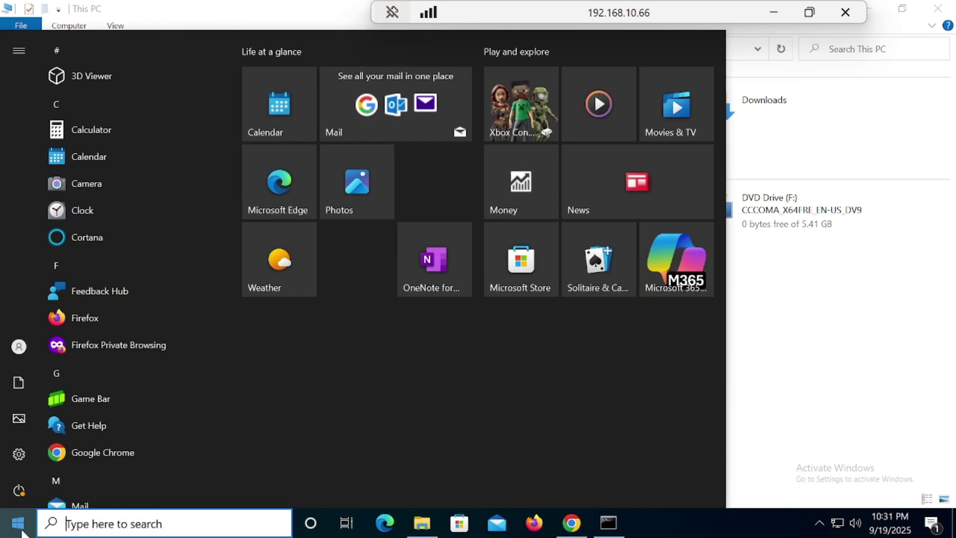
{"action": "type", "text": "compu"}
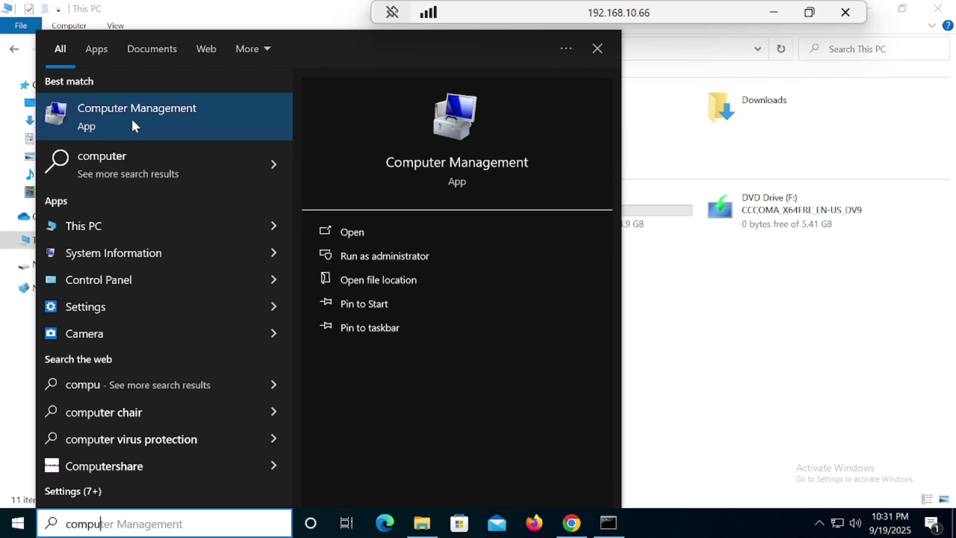
{"action": "left_click", "coordinate": [133, 120]}
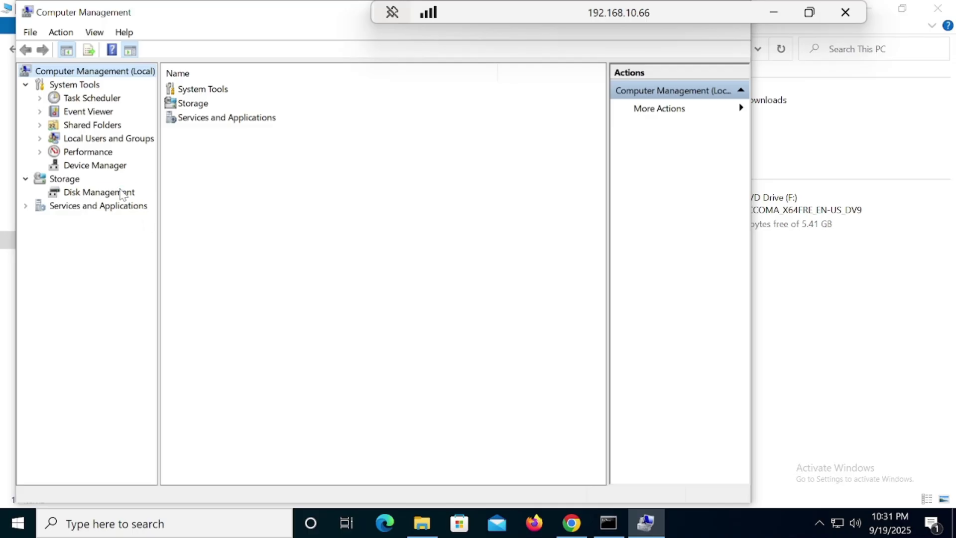
{"action": "left_click", "coordinate": [125, 193]}
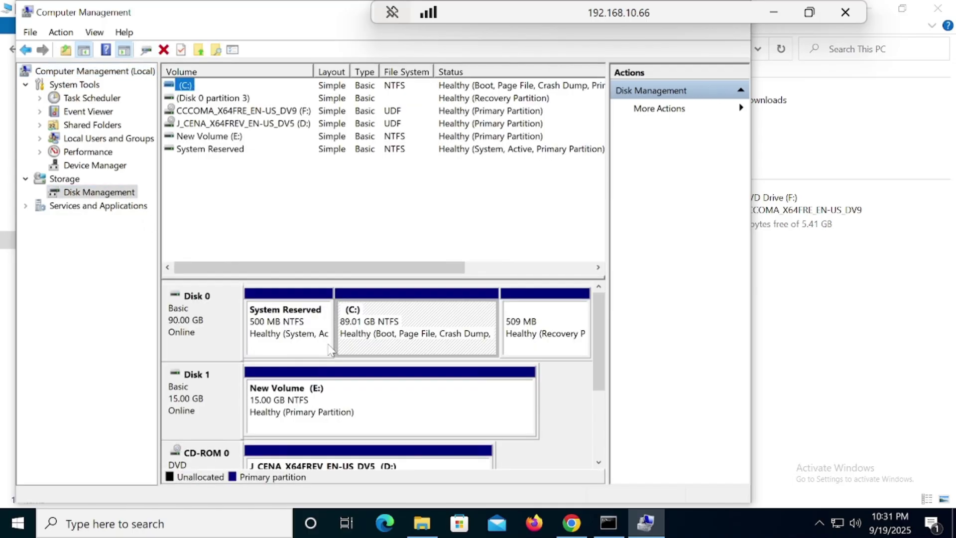
Shrink the C: volume by 10240 MB, leaving it at 79.01 GB
{"action": "right_click", "coordinate": [384, 325]}
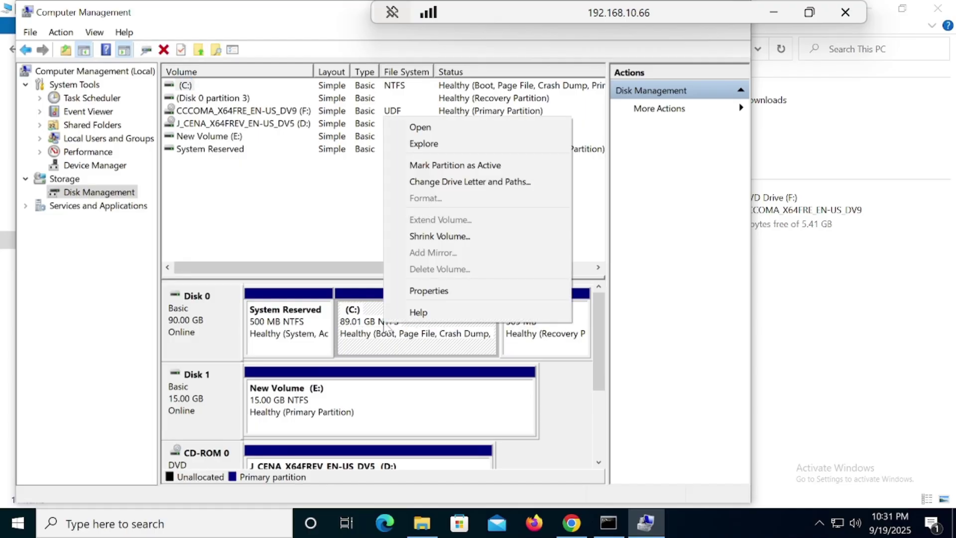
{"action": "left_click", "coordinate": [376, 331]}
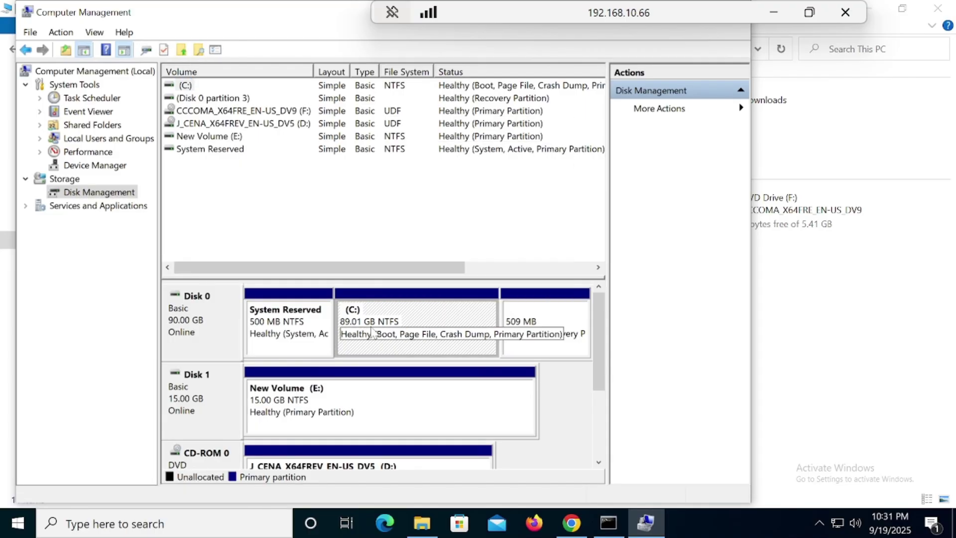
{"action": "right_click", "coordinate": [385, 307]}
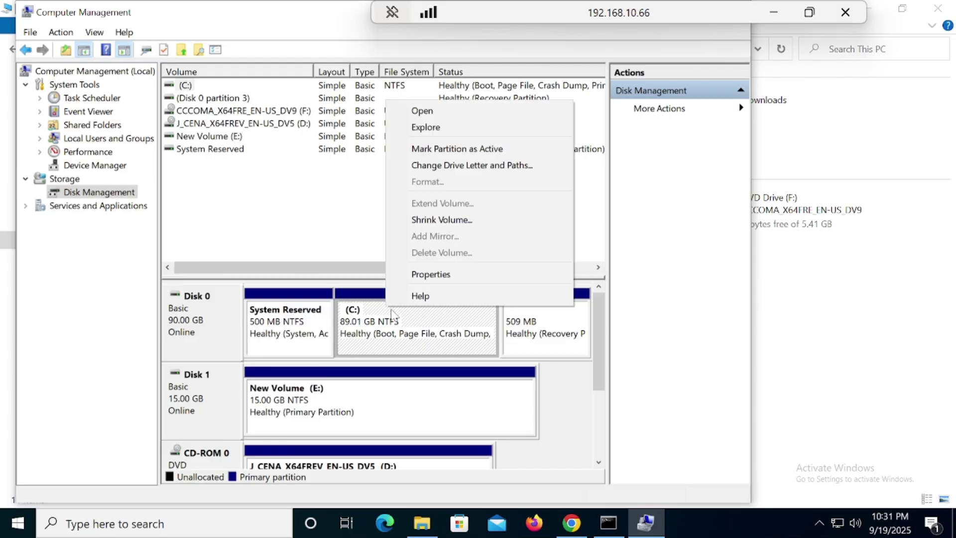
{"action": "left_click", "coordinate": [451, 221]}
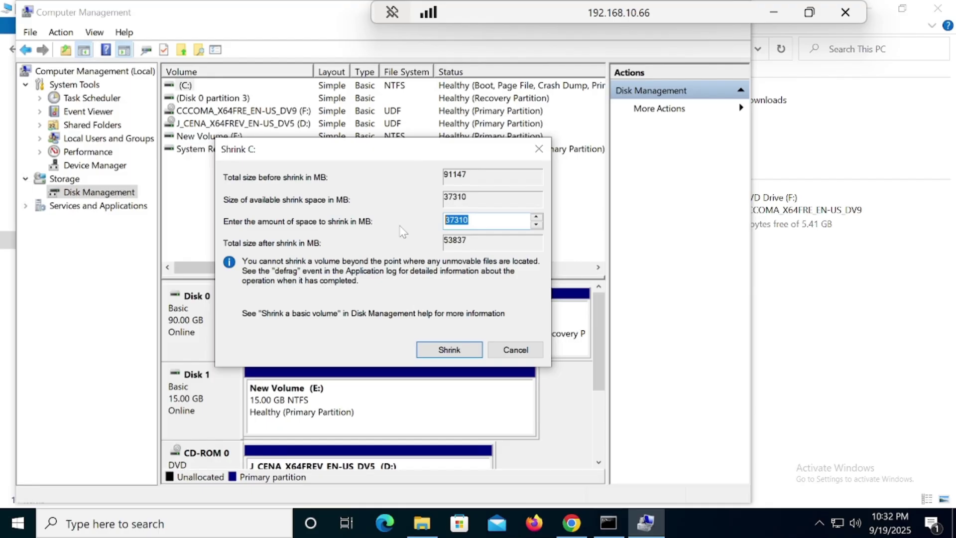
{"action": "left_click", "coordinate": [486, 221]}
{"action": "key", "text": "ctrl+a"}
{"action": "type", "text": "10240"}
{"action": "left_click", "coordinate": [463, 350]}
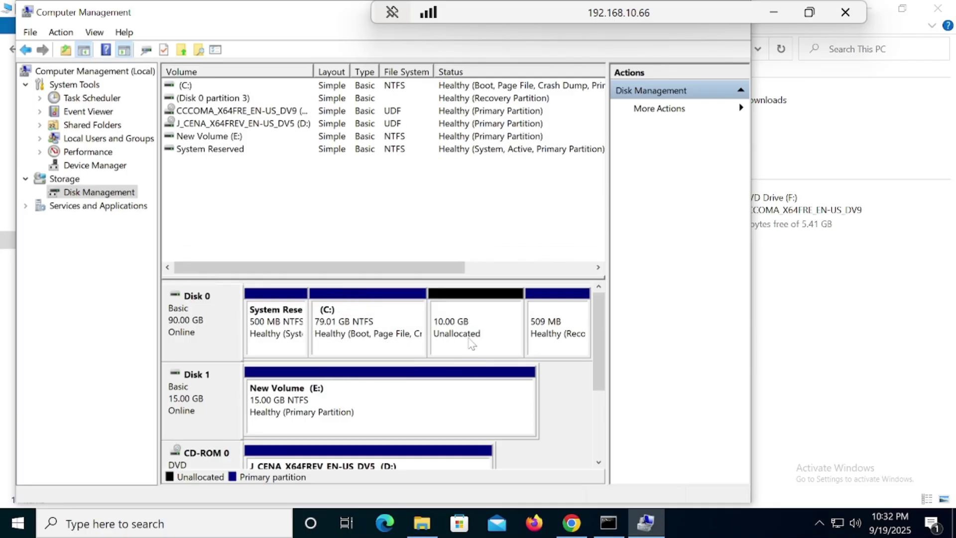
Start a new simple volume on the 10 GB unallocated space with default size and drive letter G
{"action": "right_click", "coordinate": [473, 328]}
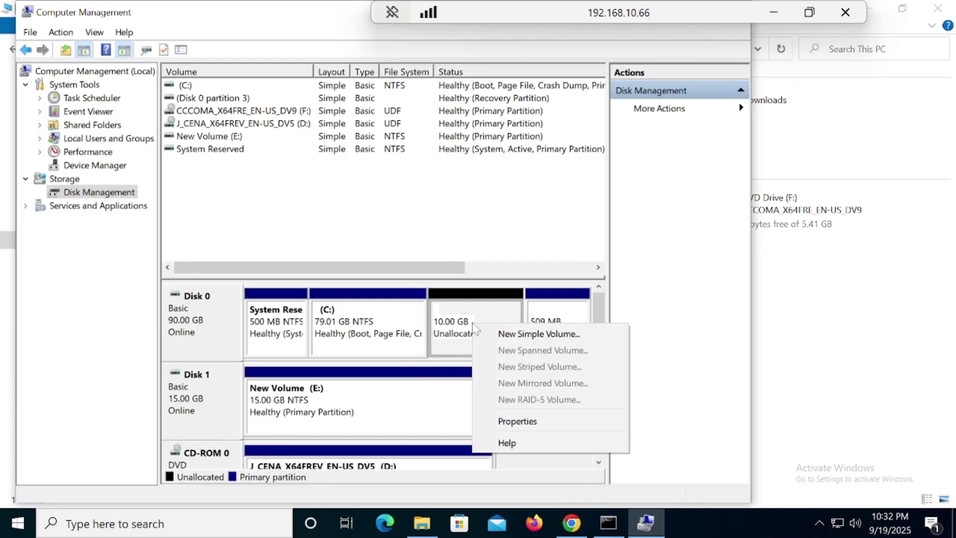
{"action": "left_click", "coordinate": [501, 335]}
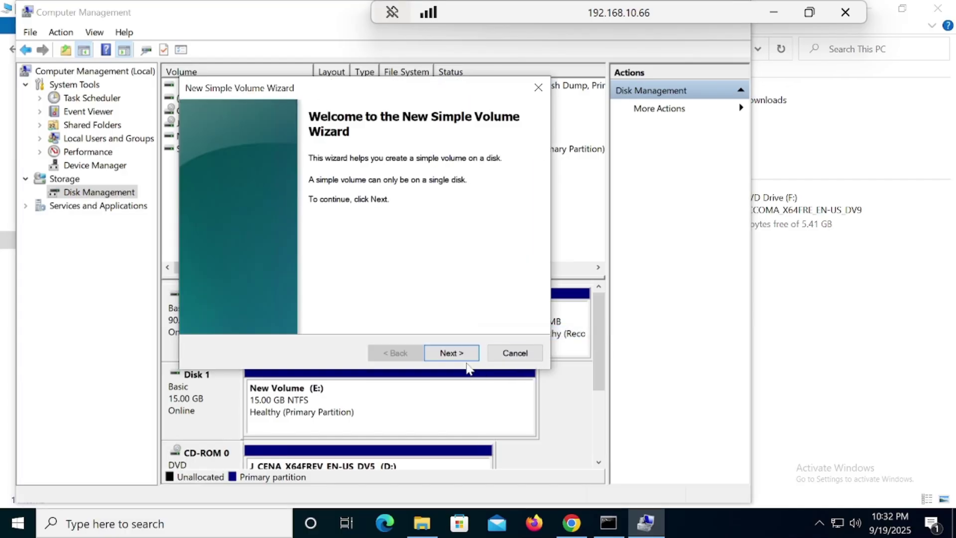
{"action": "left_click", "coordinate": [458, 354]}
{"action": "left_click", "coordinate": [459, 355]}
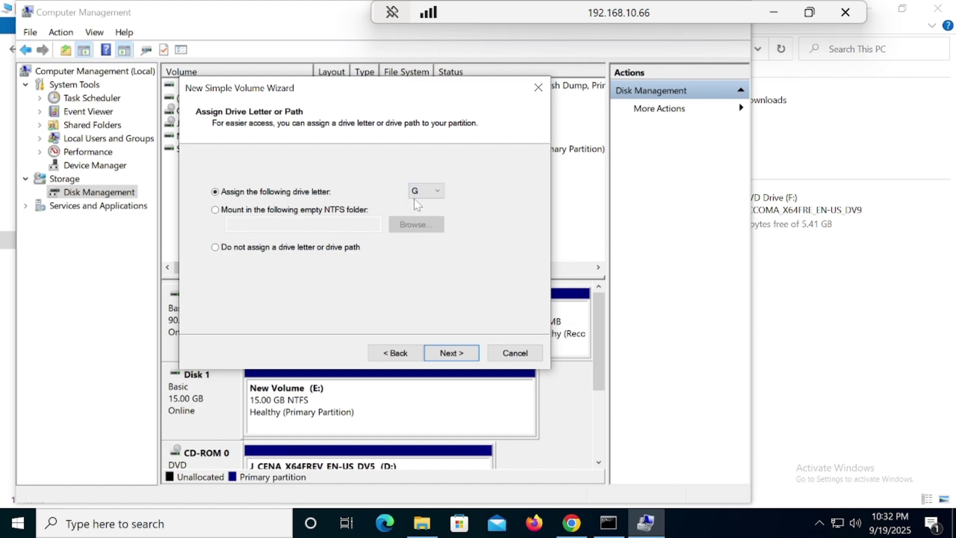
{"action": "left_click", "coordinate": [456, 357]}
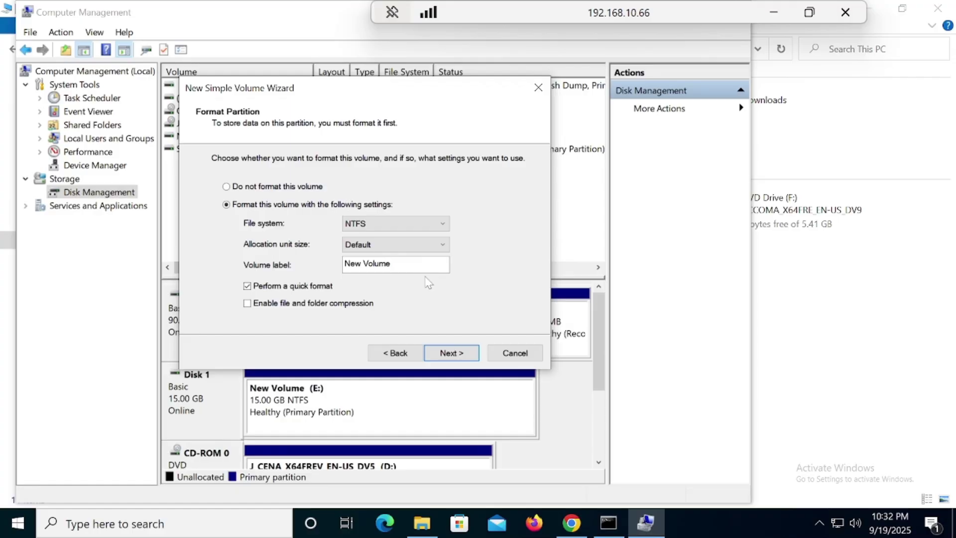
Label the volume usb1, keep NTFS formatting, and finish the wizard
{"action": "left_click", "coordinate": [391, 263]}
{"action": "left_click_drag", "start_coordinate": [391, 263], "coordinate": [344, 263]}
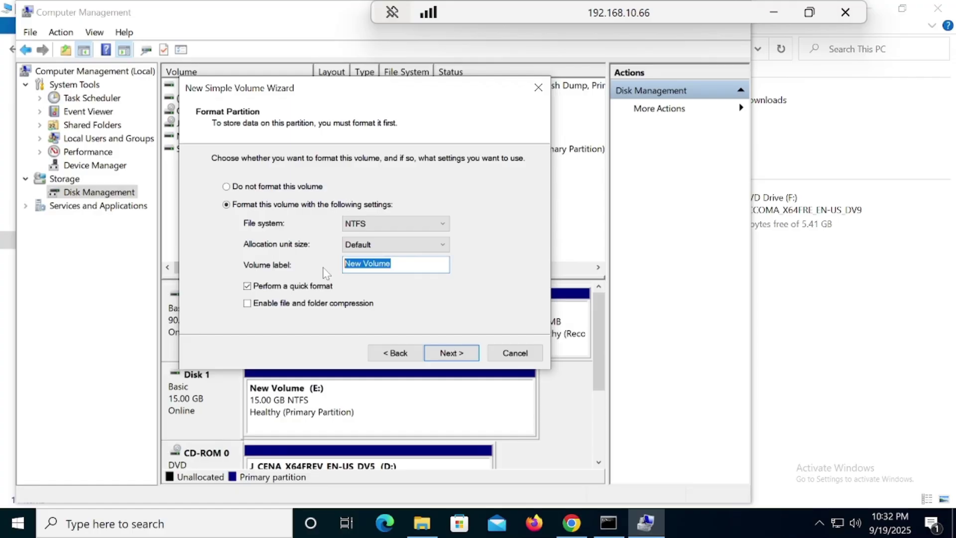
{"action": "type", "text": "us"}
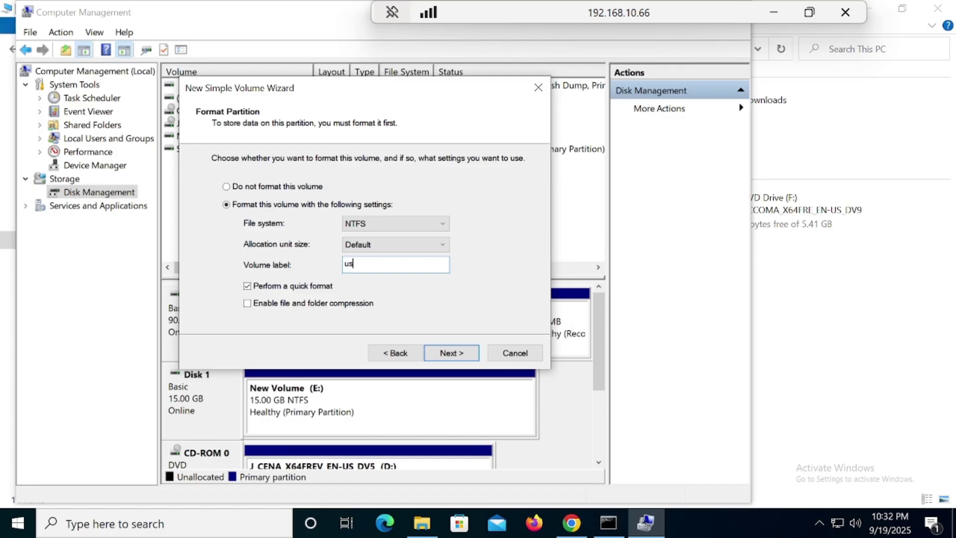
{"action": "type", "text": "b1"}
{"action": "left_click", "coordinate": [453, 357]}
{"action": "left_click", "coordinate": [453, 358]}
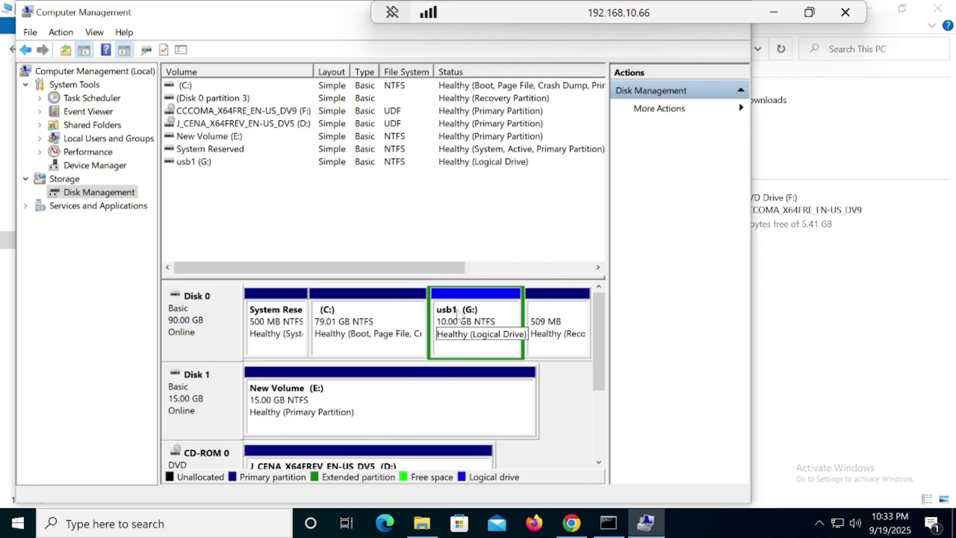
Move Computer Management out of the way and open DVD Drive (F:) in File Explorer
{"action": "left_click_drag", "start_coordinate": [312, 9], "coordinate": [348, 39]}
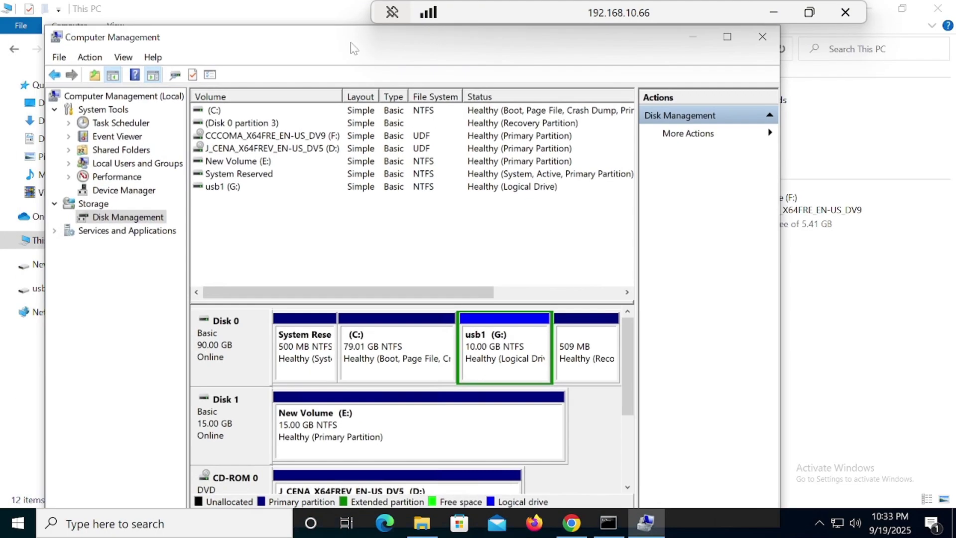
{"action": "left_click", "coordinate": [700, 43]}
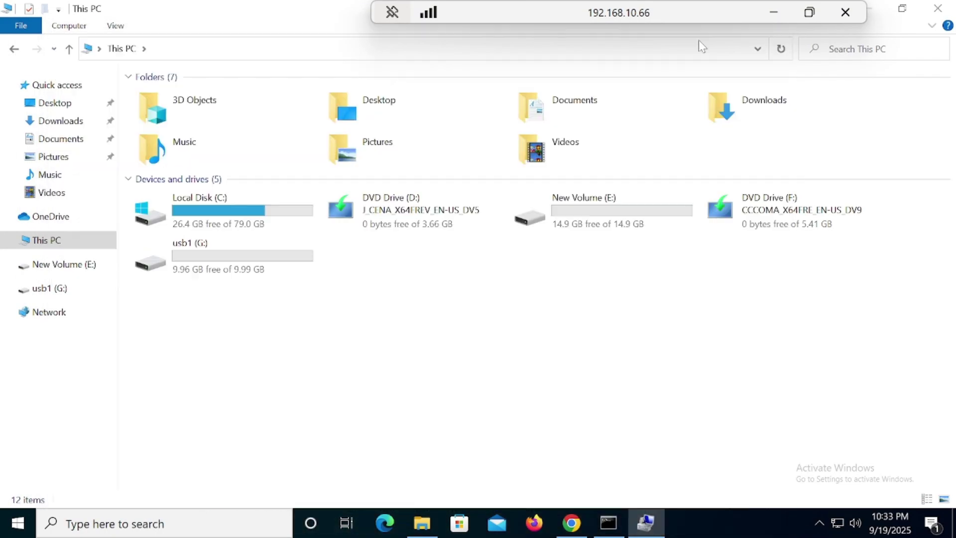
{"action": "double_click", "coordinate": [765, 228]}
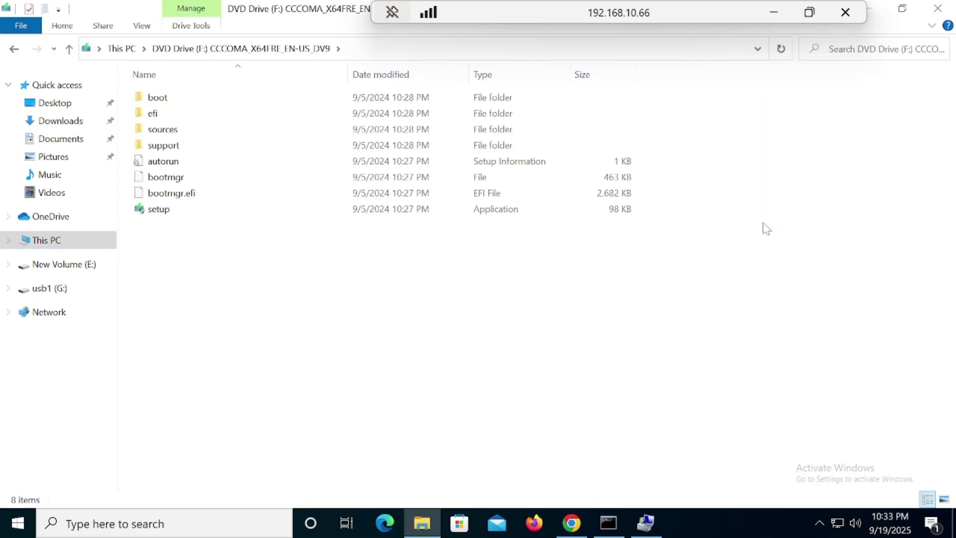
Copy all eight Windows setup files and folders on F:, then return to This PC
{"action": "right_click", "coordinate": [160, 274]}
{"action": "left_click_drag", "start_coordinate": [146, 258], "coordinate": [198, 92]}
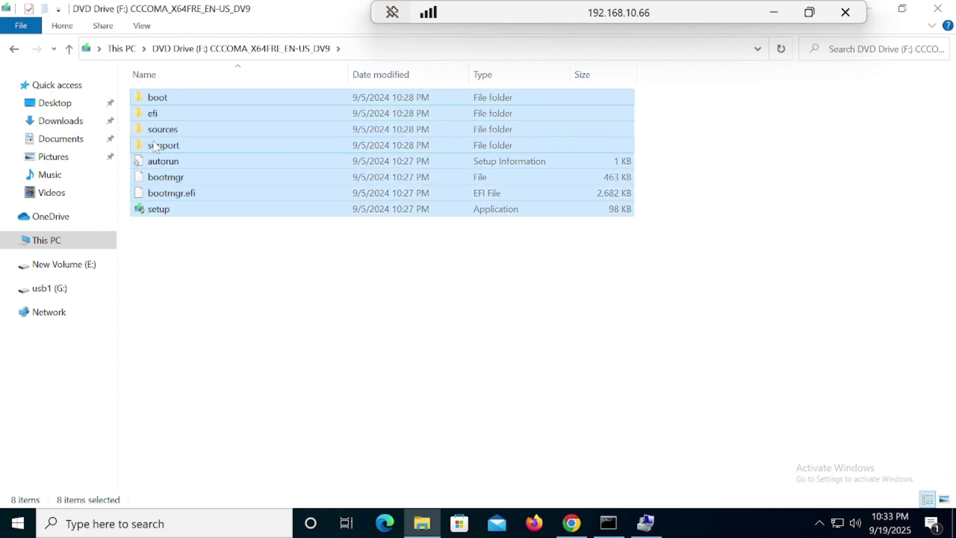
{"action": "right_click", "coordinate": [155, 145]}
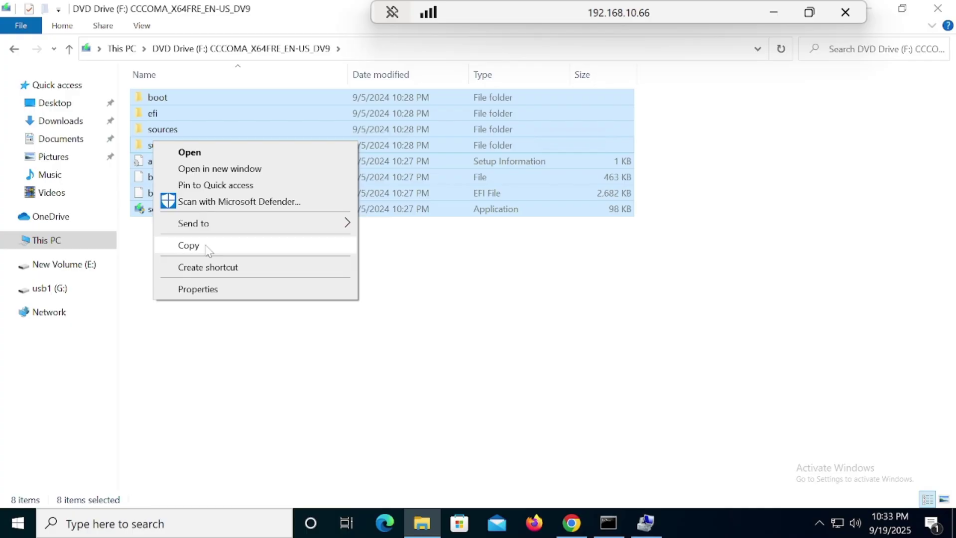
{"action": "left_click", "coordinate": [189, 246]}
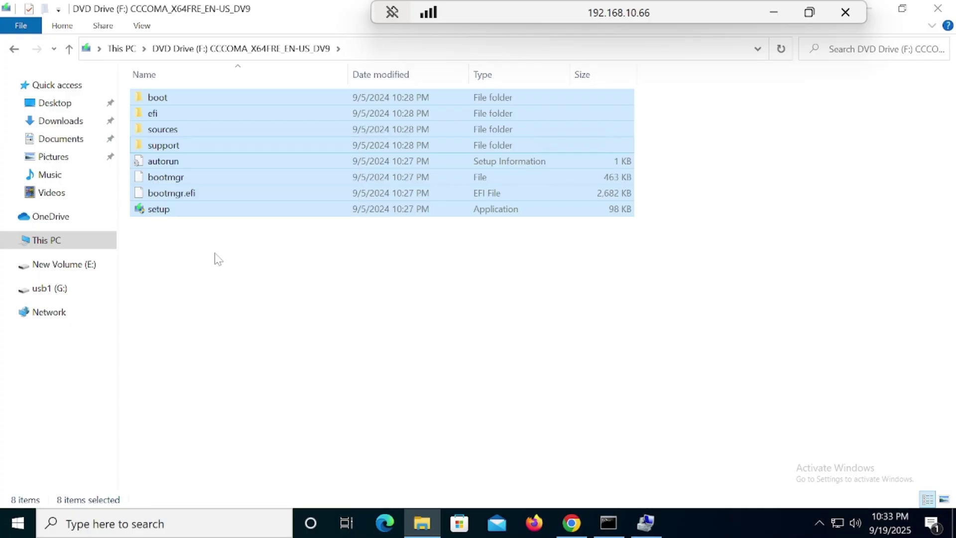
{"action": "left_click", "coordinate": [69, 49]}
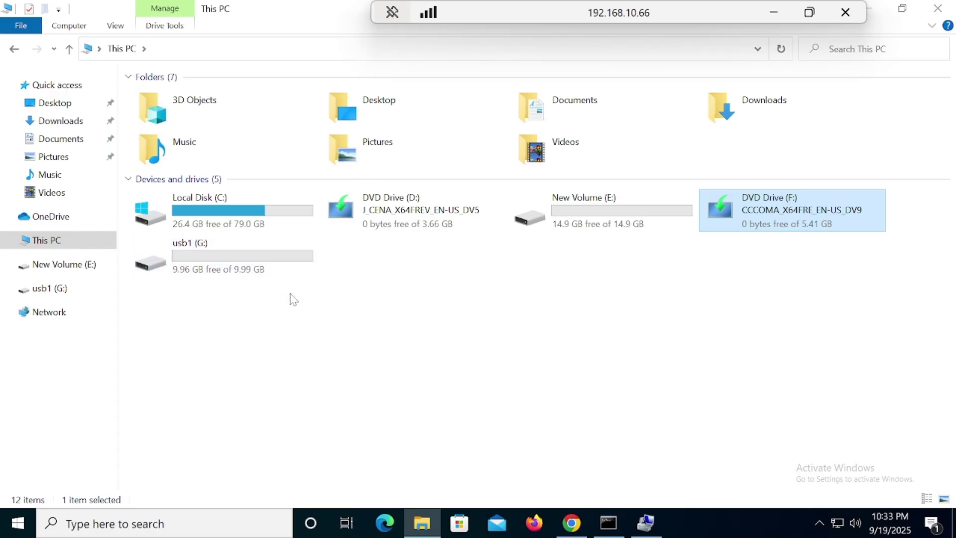
Paste the copied Windows setup files into the empty usb1 (G:) drive
{"action": "double_click", "coordinate": [220, 257]}
{"action": "right_click", "coordinate": [259, 199]}
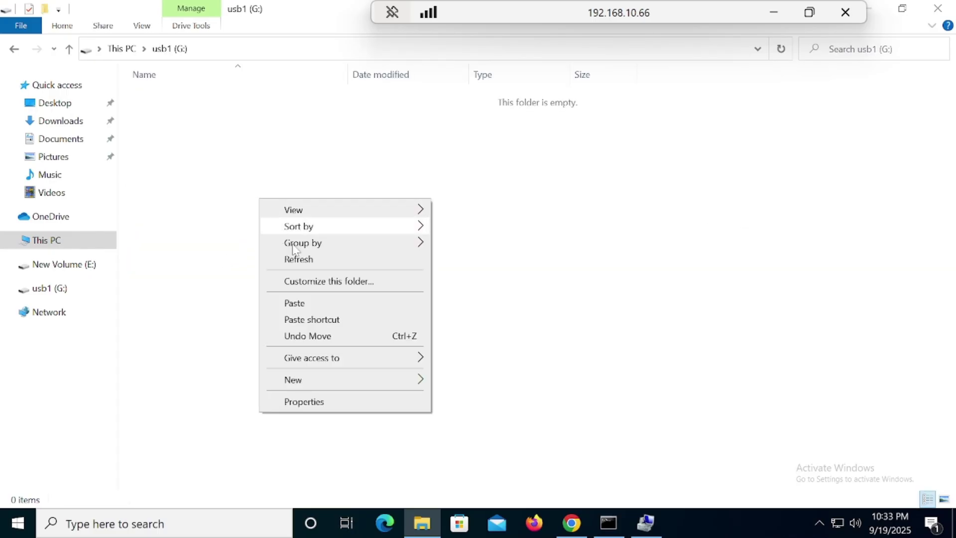
{"action": "left_click", "coordinate": [306, 303]}
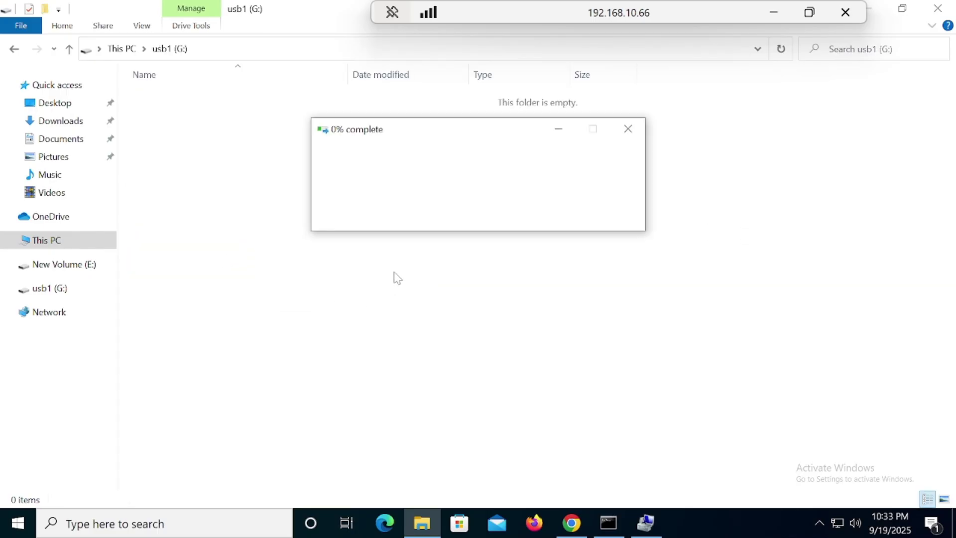
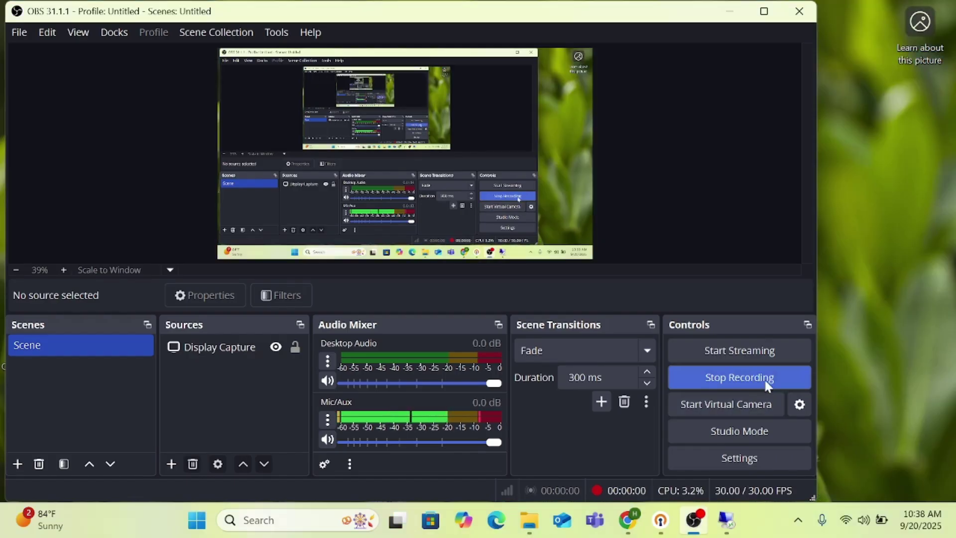
Switch to the remote session and close File Explorer to reveal the Google results
{"action": "mouse_move", "coordinate": [724, 521]}
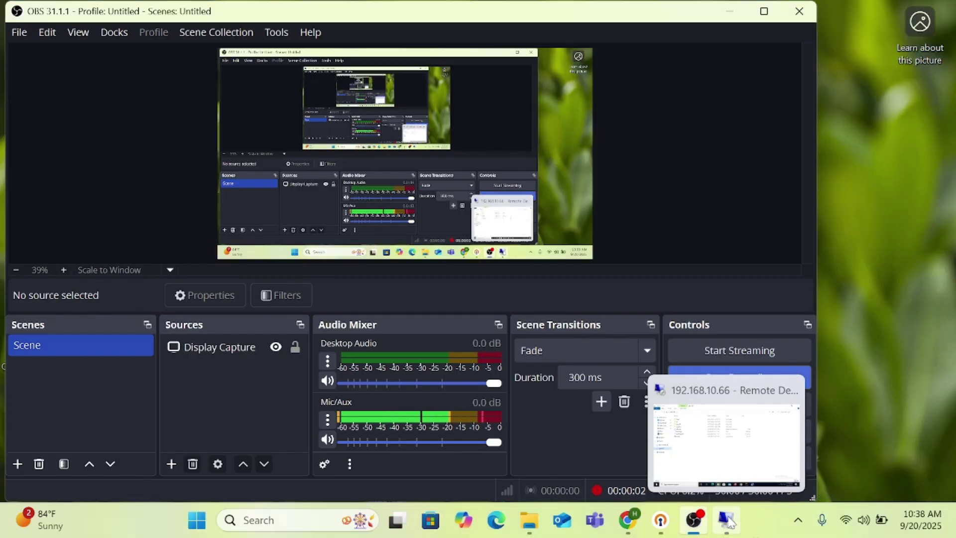
{"action": "left_click", "coordinate": [714, 427]}
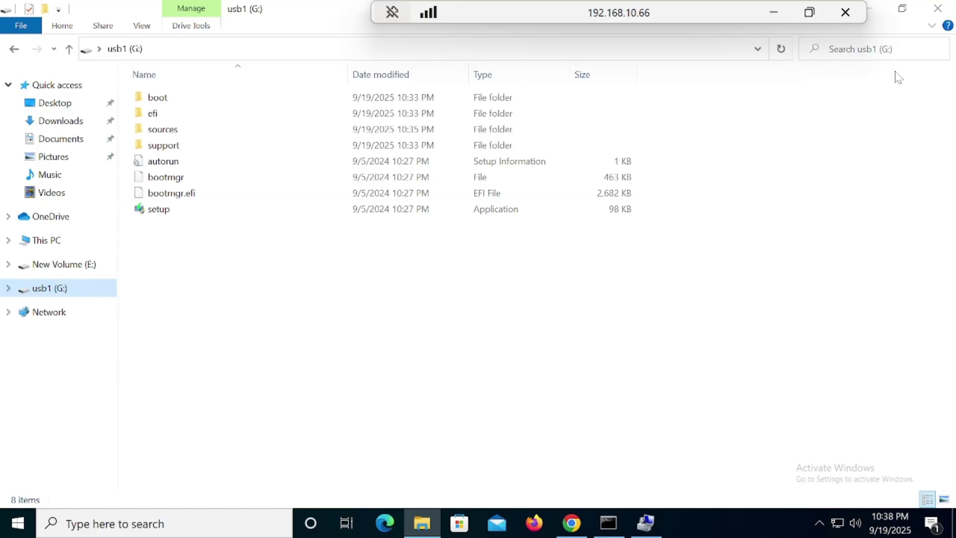
{"action": "left_click", "coordinate": [940, 14]}
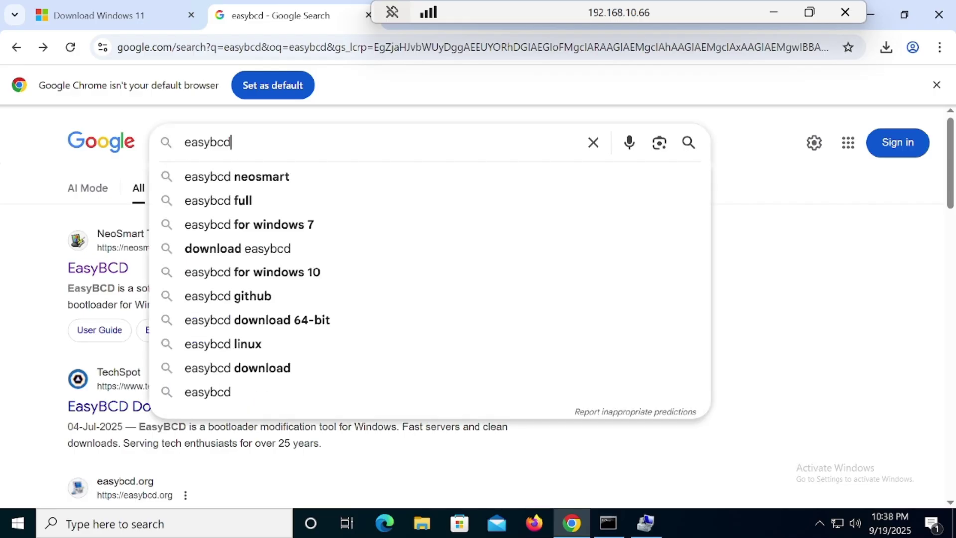
Open the NeoSmart EasyBCD page and choose REGISTER under the free Non-commercial option
{"action": "left_click", "coordinate": [30, 261]}
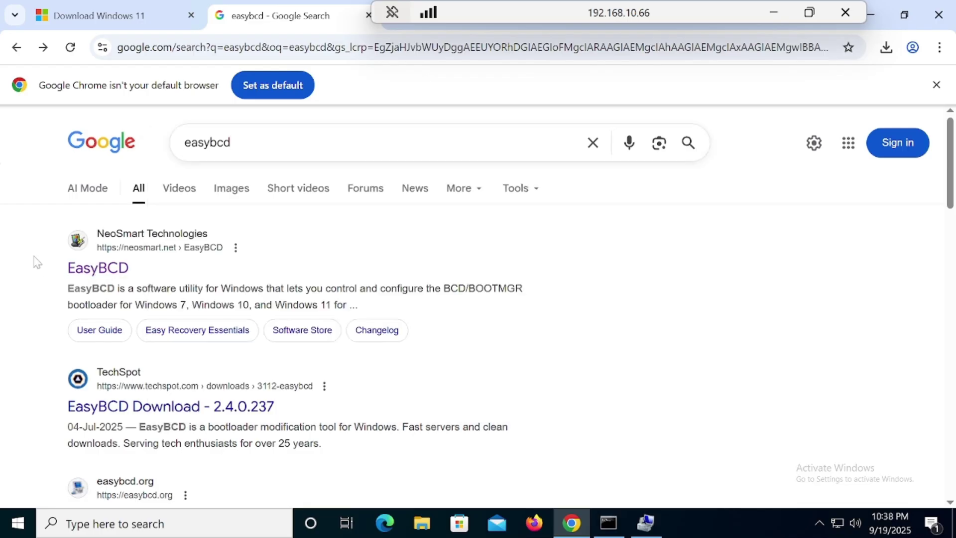
{"action": "left_click", "coordinate": [102, 270]}
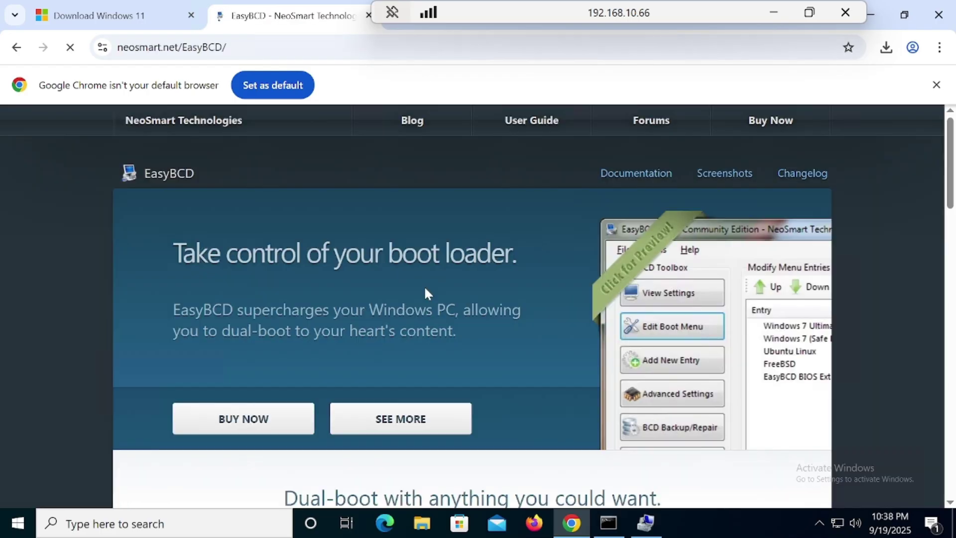
{"action": "left_click_drag", "start_coordinate": [954, 192], "coordinate": [954, 413]}
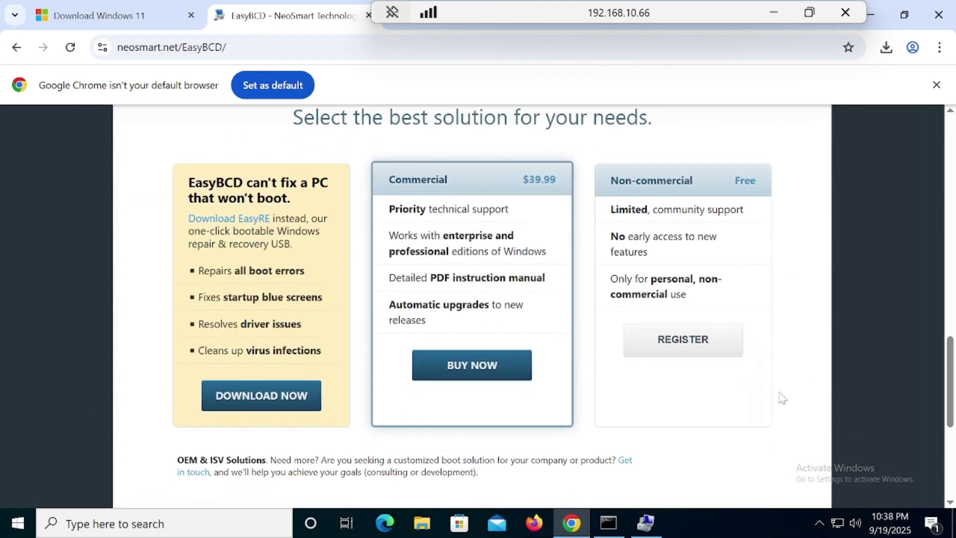
{"action": "left_click", "coordinate": [706, 349]}
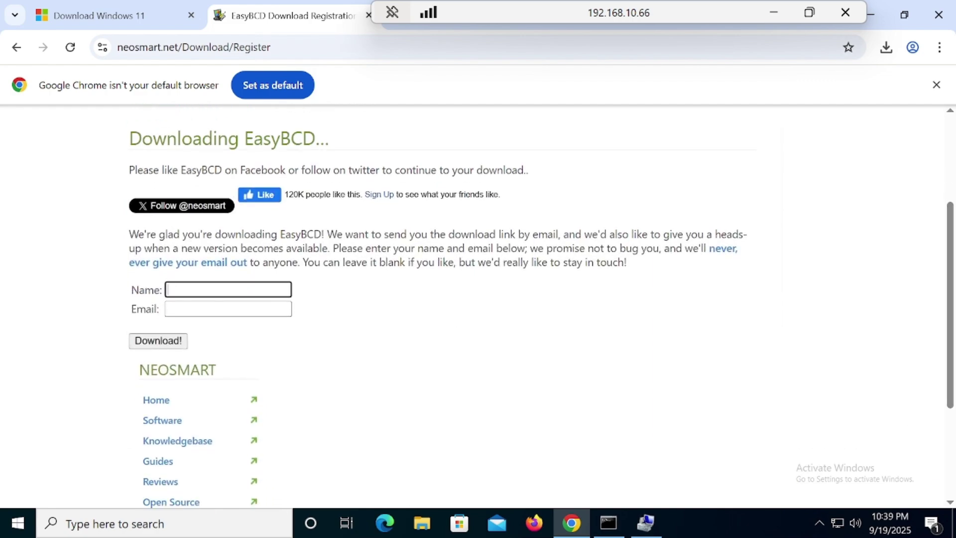
Enter the registrant's e-mail address into the form's Email field
{"action": "left_click", "coordinate": [170, 290]}
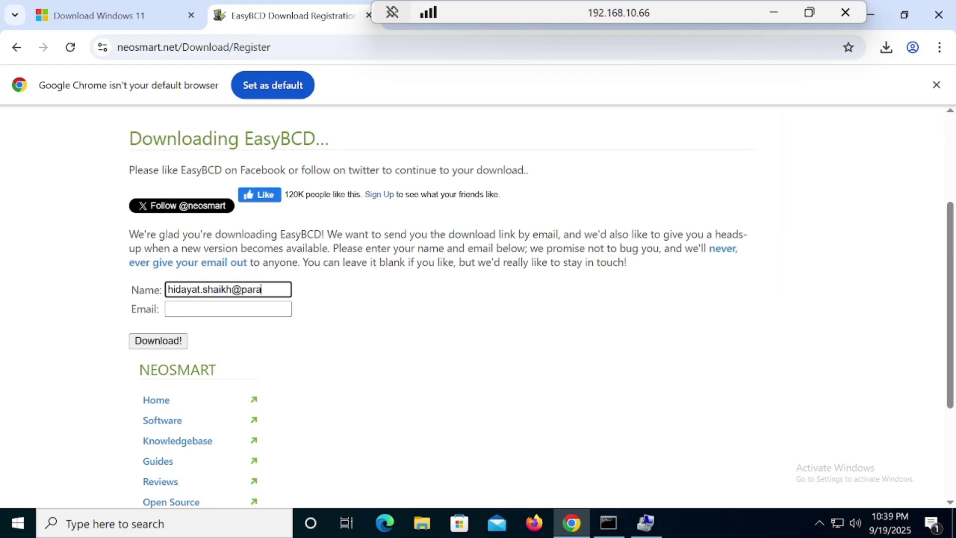
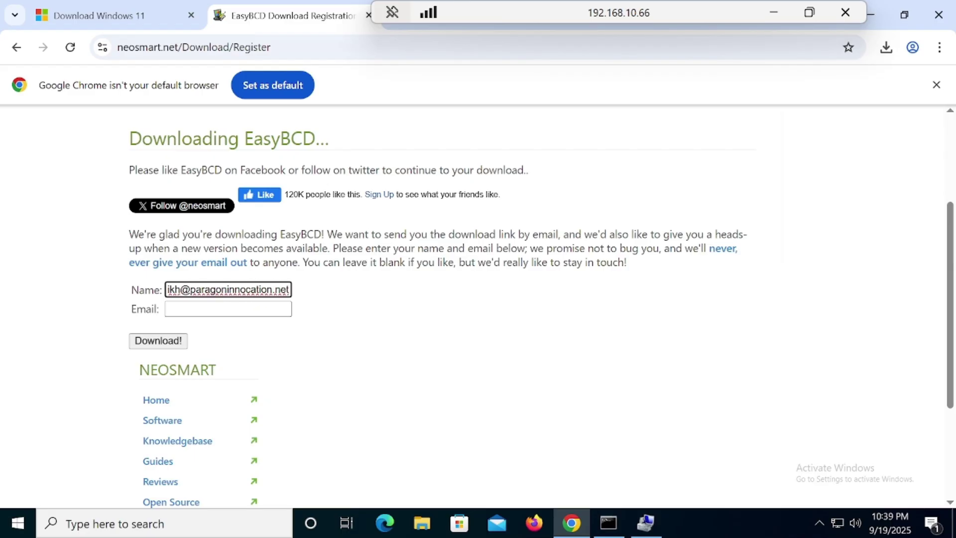
{"action": "key", "text": "ctrl+a"}
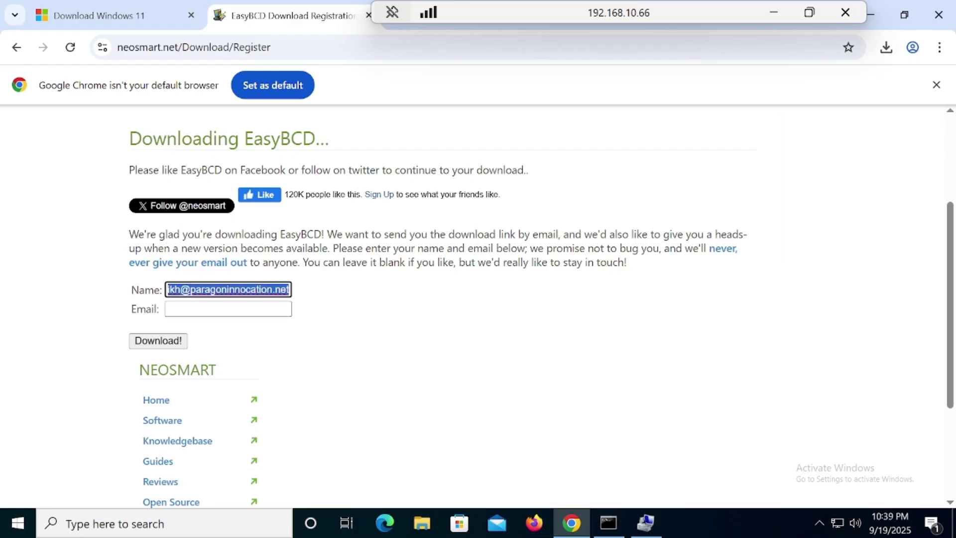
{"action": "key", "text": "ctrl+x"}
{"action": "key", "text": "Tab"}
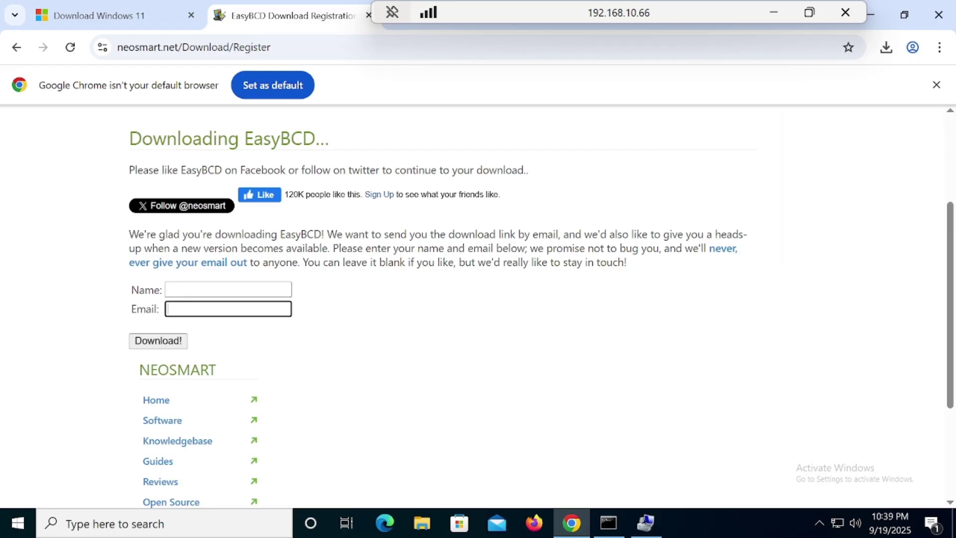
{"action": "key", "text": "ctrl+v"}
Fill in the registrant's name and submit the form to download EasyBCD 2.4.exe
{"action": "left_click", "coordinate": [228, 289]}
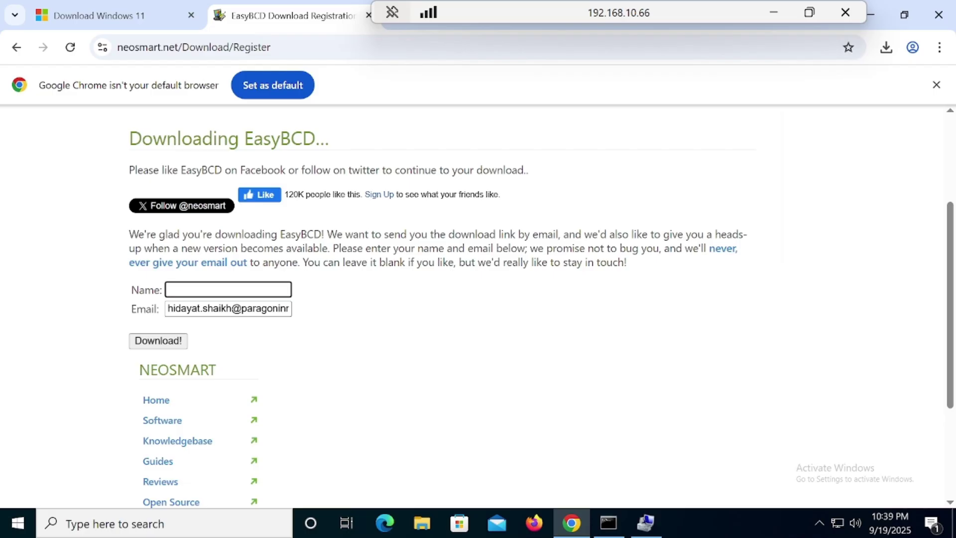
{"action": "type", "text": "Raju"}
{"action": "left_click", "coordinate": [169, 345]}
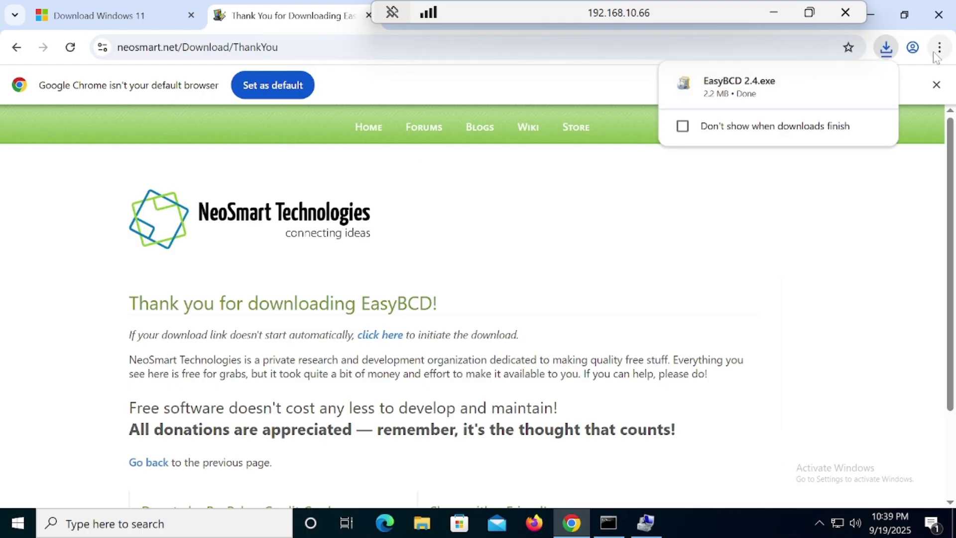
{"action": "mouse_move", "coordinate": [751, 106]}
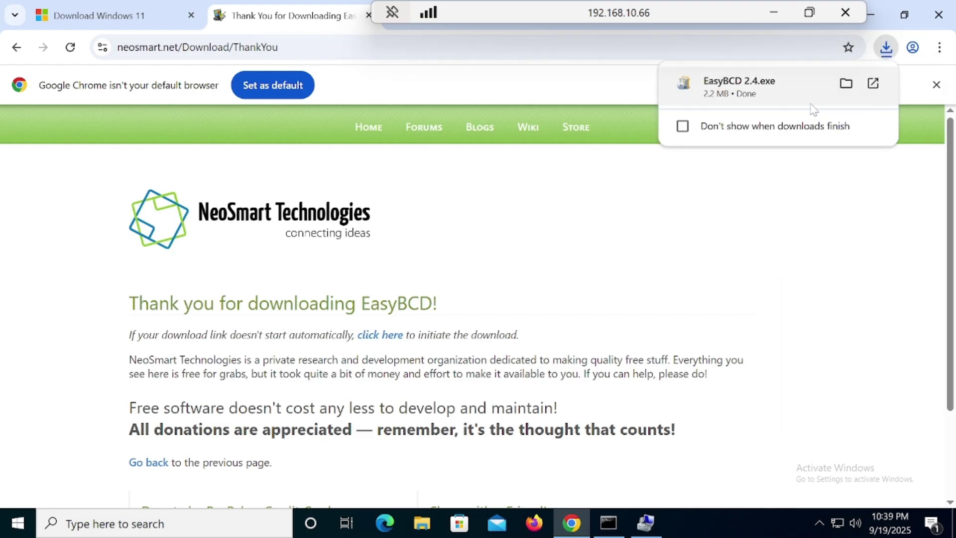
Run the EasyBCD 2.4 installer with default components and destination folder
{"action": "left_click", "coordinate": [777, 98]}
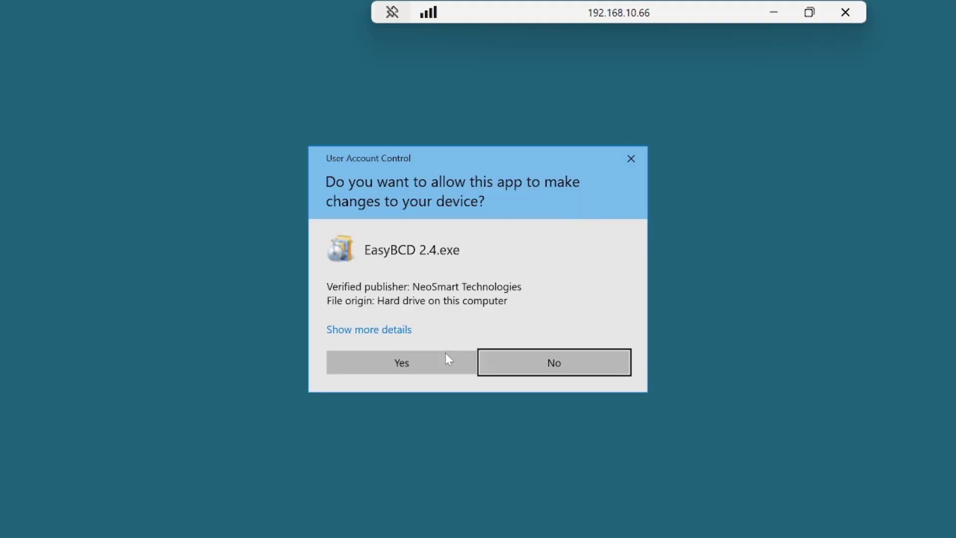
{"action": "left_click", "coordinate": [446, 357]}
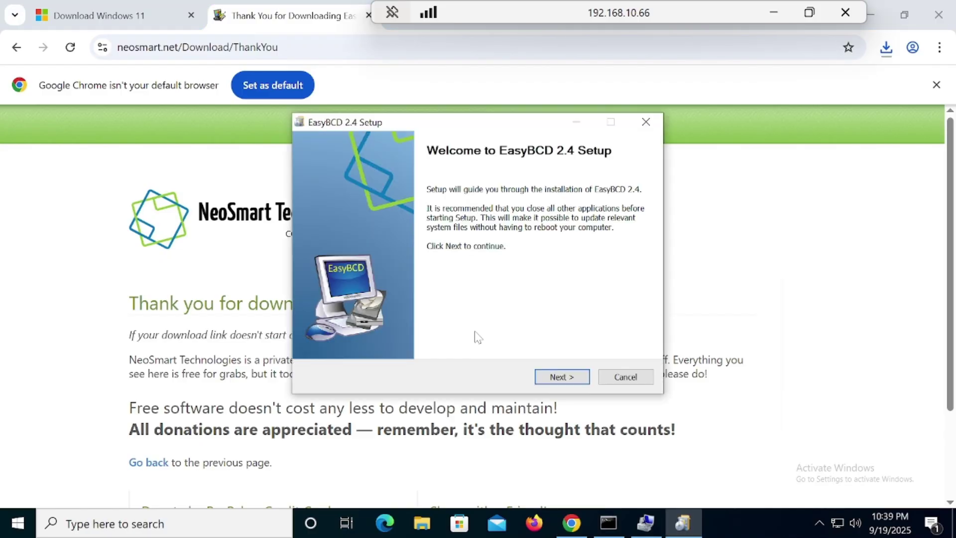
{"action": "left_click", "coordinate": [559, 377]}
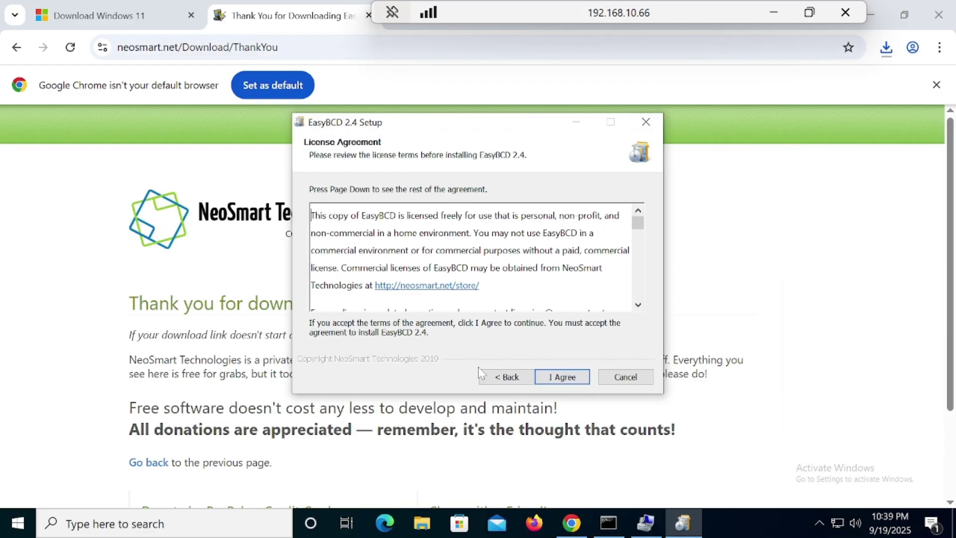
{"action": "left_click", "coordinate": [557, 380]}
{"action": "left_click", "coordinate": [557, 380]}
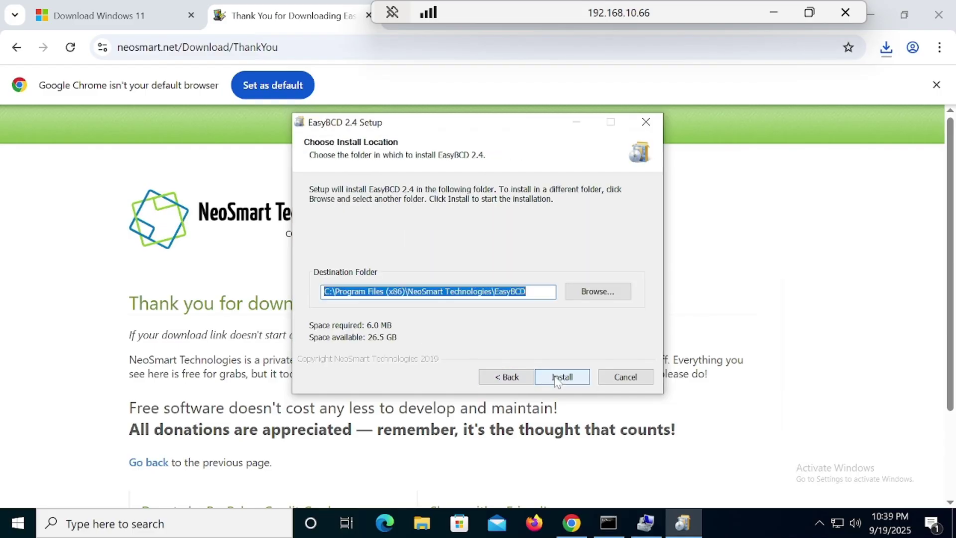
{"action": "left_click", "coordinate": [559, 377]}
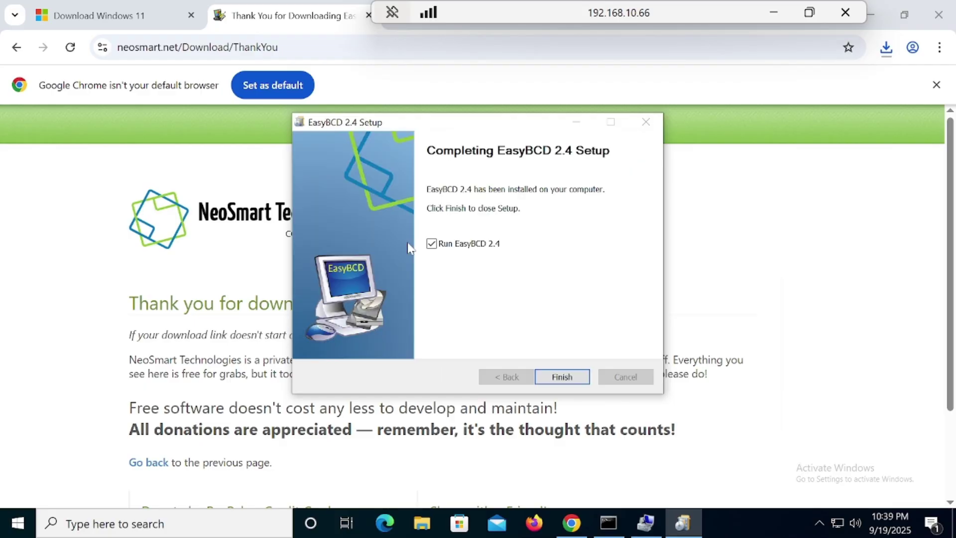
Keep 'Run EasyBCD 2.4' checked, finish setup, and minimize Chrome
{"action": "left_click", "coordinate": [449, 245]}
{"action": "left_click", "coordinate": [445, 245]}
{"action": "left_click", "coordinate": [568, 377]}
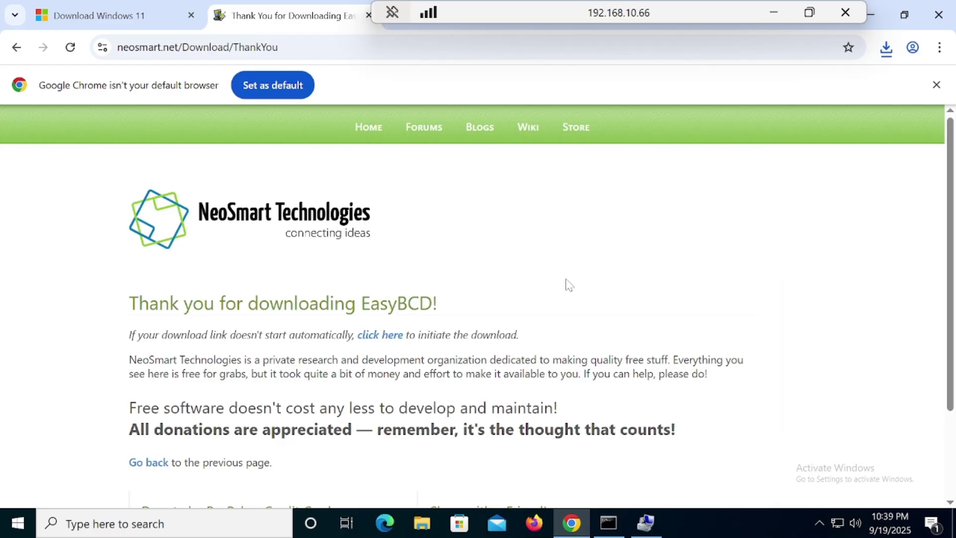
{"action": "left_click", "coordinate": [876, 16]}
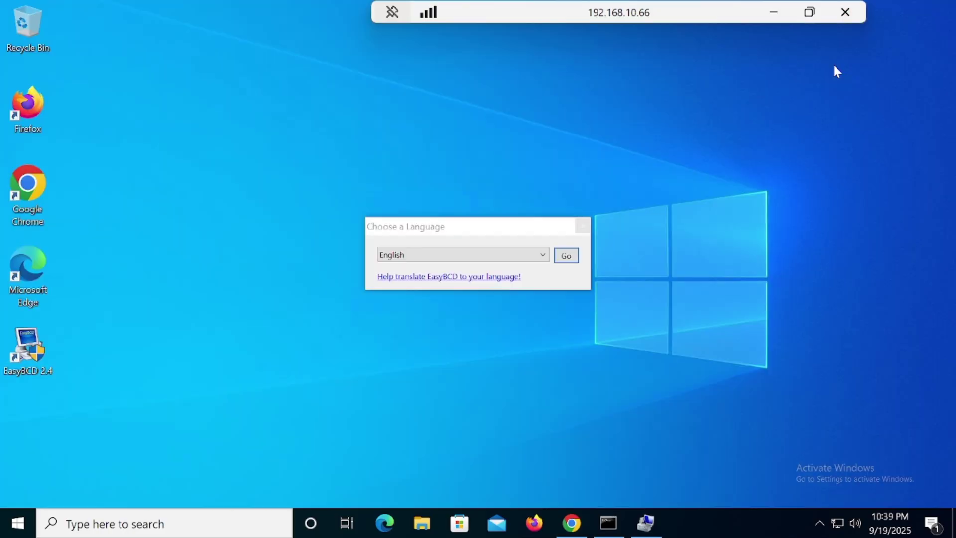
Confirm English and accept the Community Edition notice to see the Windows 10 entry
{"action": "left_click", "coordinate": [568, 259]}
{"action": "left_click", "coordinate": [568, 258]}
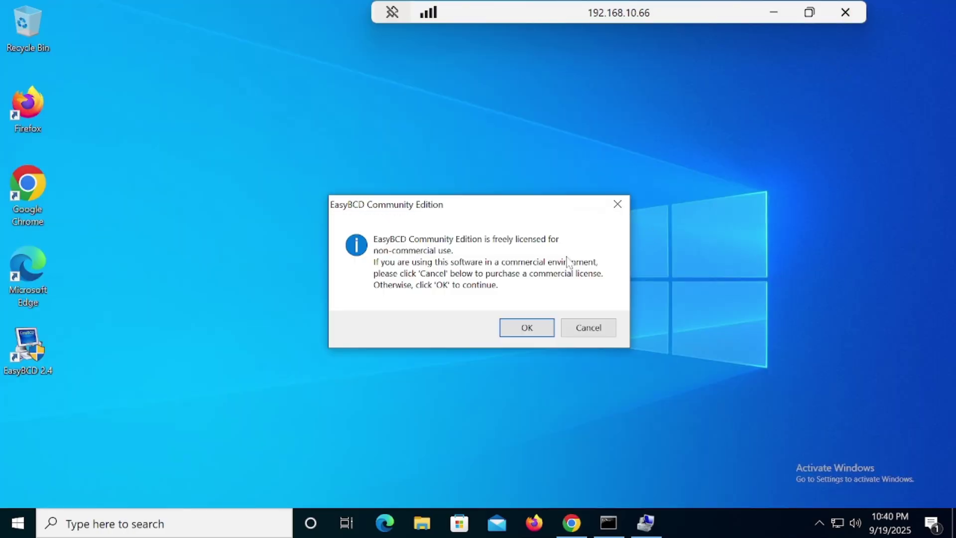
{"action": "left_click", "coordinate": [533, 331]}
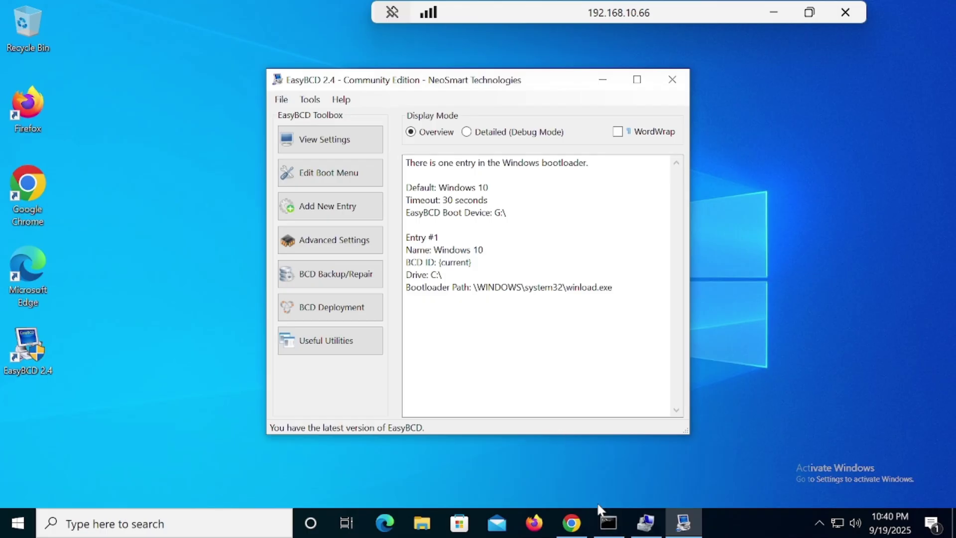
Open a new Chrome tab in the remote session, then minimize the remote session
{"action": "left_click", "coordinate": [572, 523]}
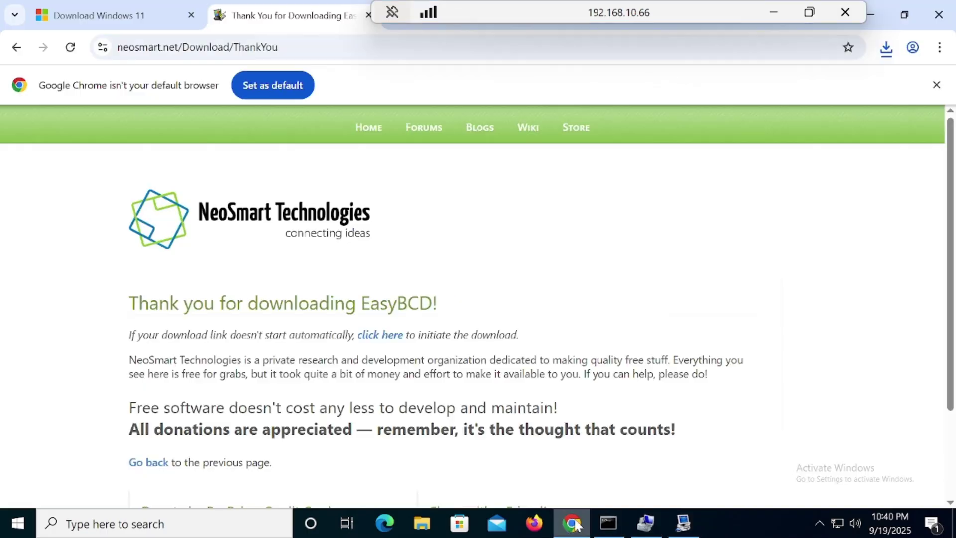
{"action": "left_click_drag", "start_coordinate": [476, 12], "coordinate": [545, 11]}
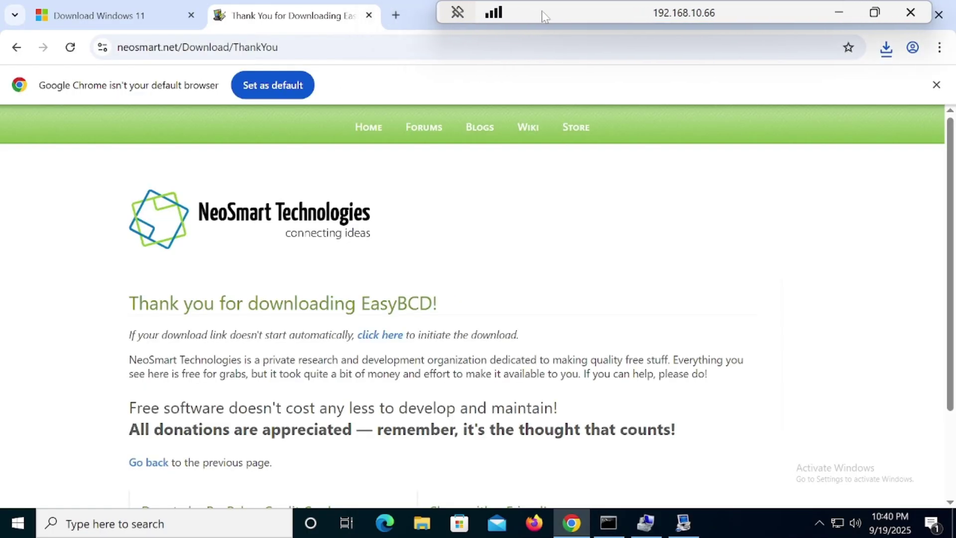
{"action": "left_click", "coordinate": [396, 15]}
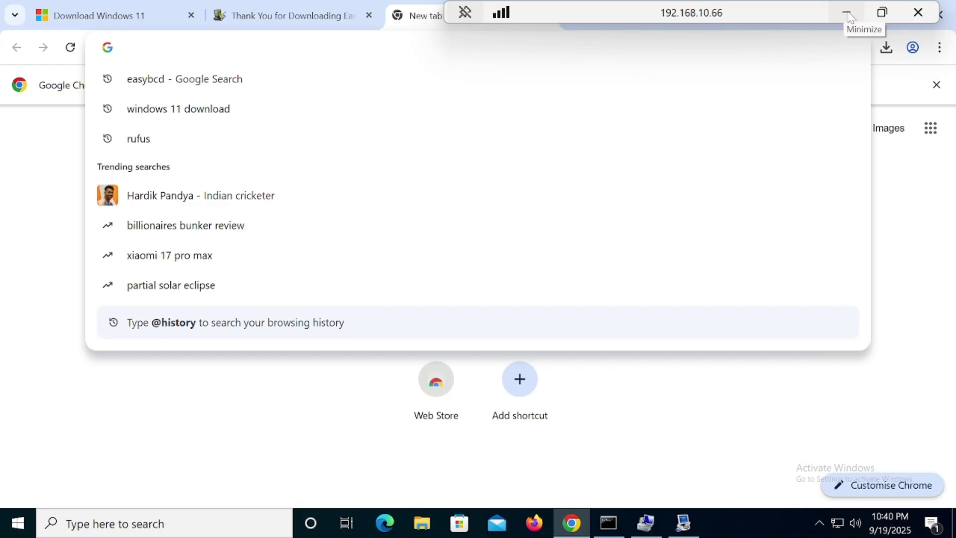
{"action": "left_click", "coordinate": [851, 18]}
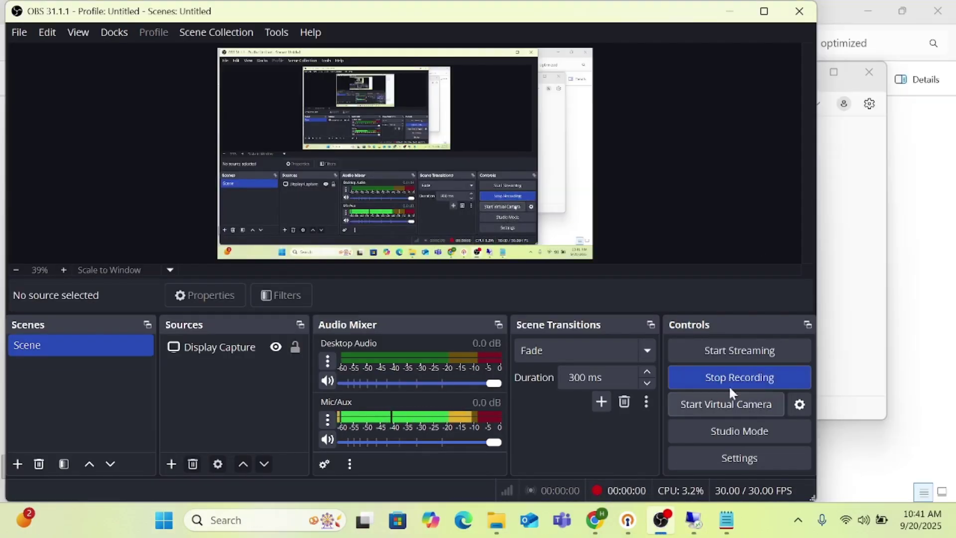
Copy the UnattendedWinstall GitHub release link from Notepad and return to the remote session
{"action": "left_click", "coordinate": [730, 11]}
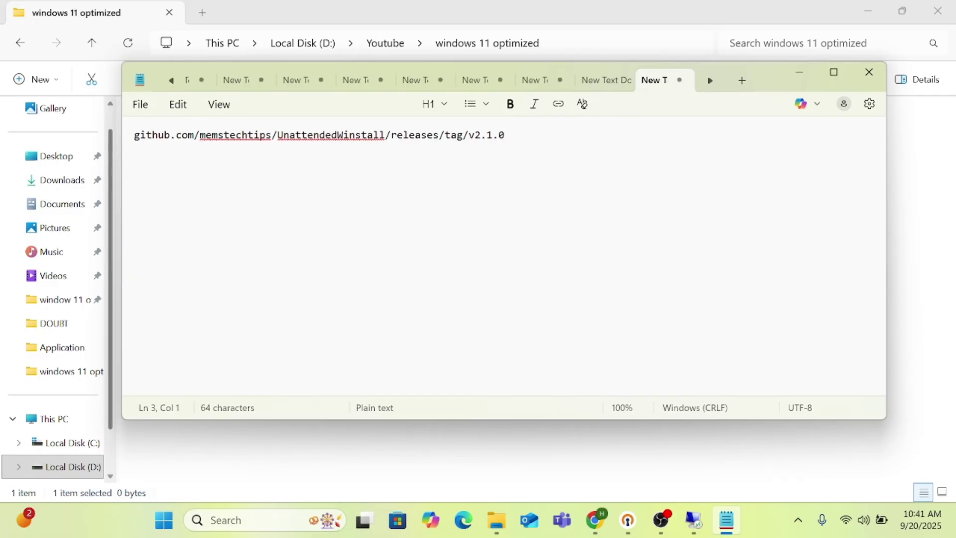
{"action": "left_click_drag", "start_coordinate": [130, 137], "coordinate": [502, 141]}
{"action": "right_click", "coordinate": [497, 137]}
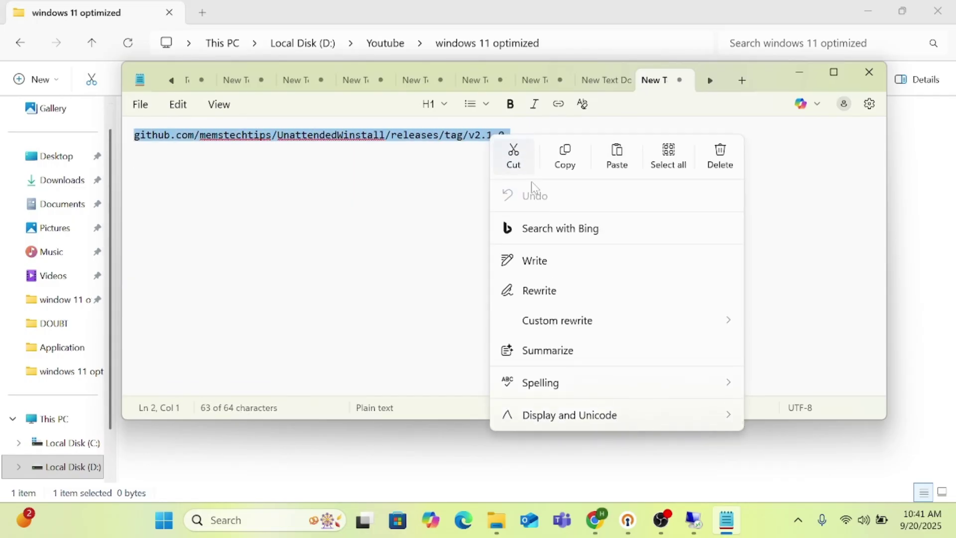
{"action": "left_click", "coordinate": [564, 160]}
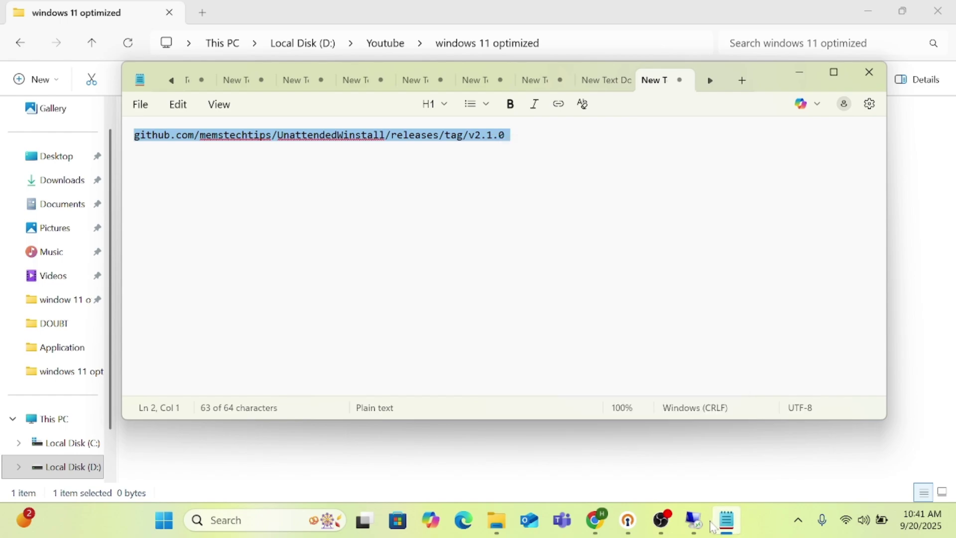
{"action": "mouse_move", "coordinate": [715, 528]}
{"action": "left_click", "coordinate": [693, 438]}
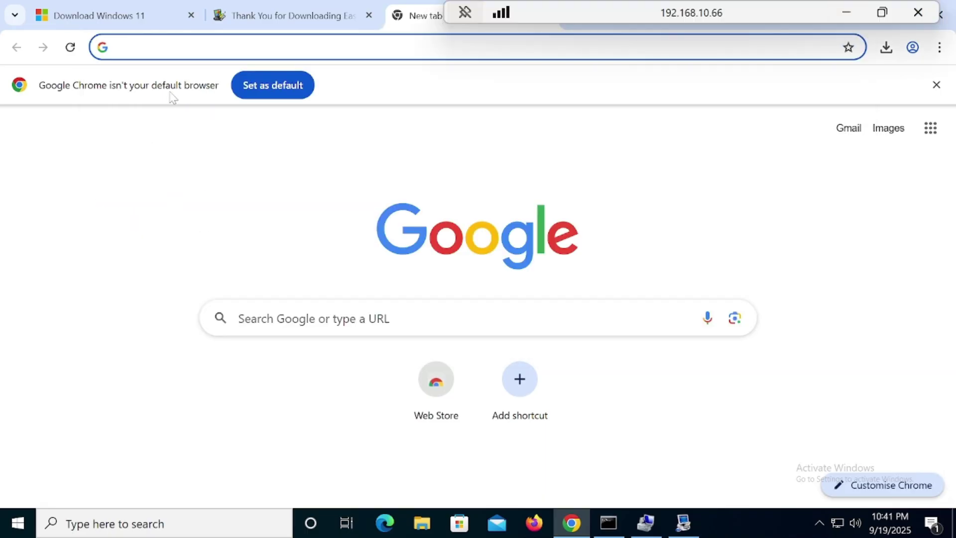
Paste the UnattendedWinstall v2.1.0 release link into Chrome's address bar and load it
{"action": "right_click", "coordinate": [151, 53]}
{"action": "left_click", "coordinate": [202, 178]}
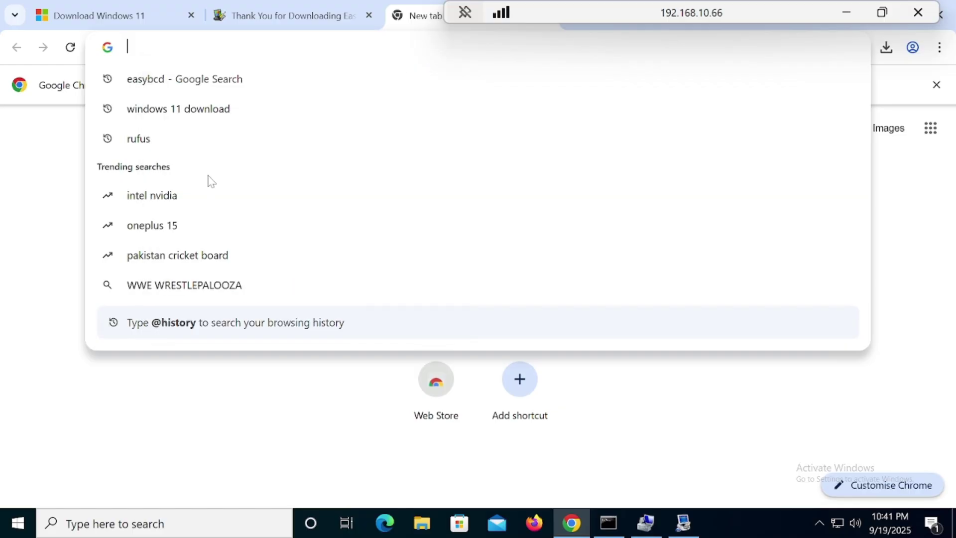
{"action": "key", "text": "Return"}
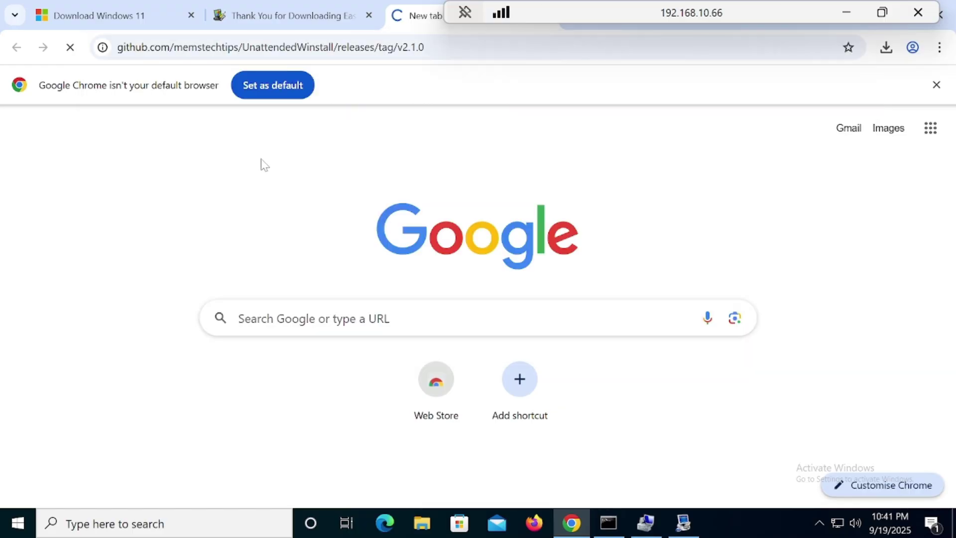
{"action": "mouse_move", "coordinate": [326, 133]}
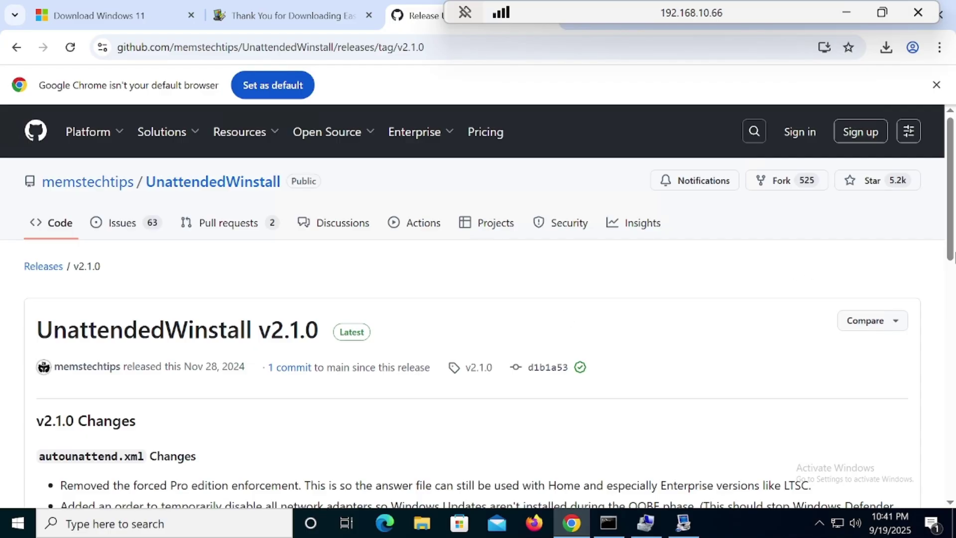
Download the autounattend.xml asset and show it in its folder
{"action": "left_click_drag", "start_coordinate": [953, 184], "coordinate": [953, 185]}
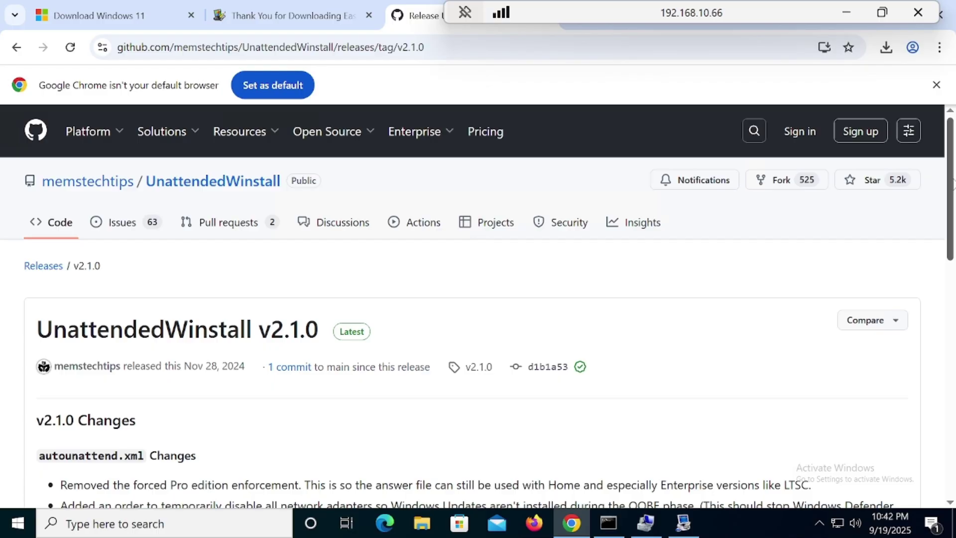
{"action": "left_click_drag", "start_coordinate": [952, 184], "coordinate": [953, 409]}
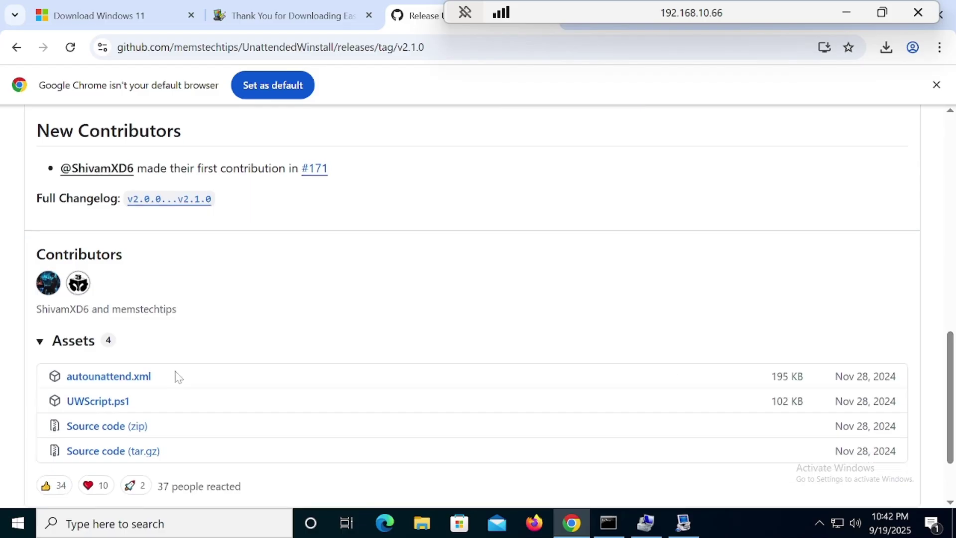
{"action": "left_click", "coordinate": [120, 382]}
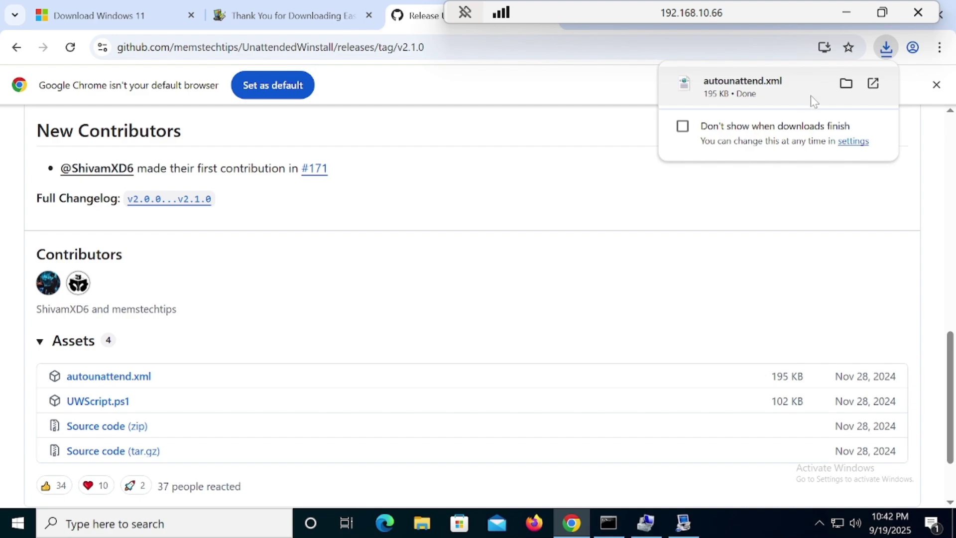
{"action": "left_click", "coordinate": [846, 84]}
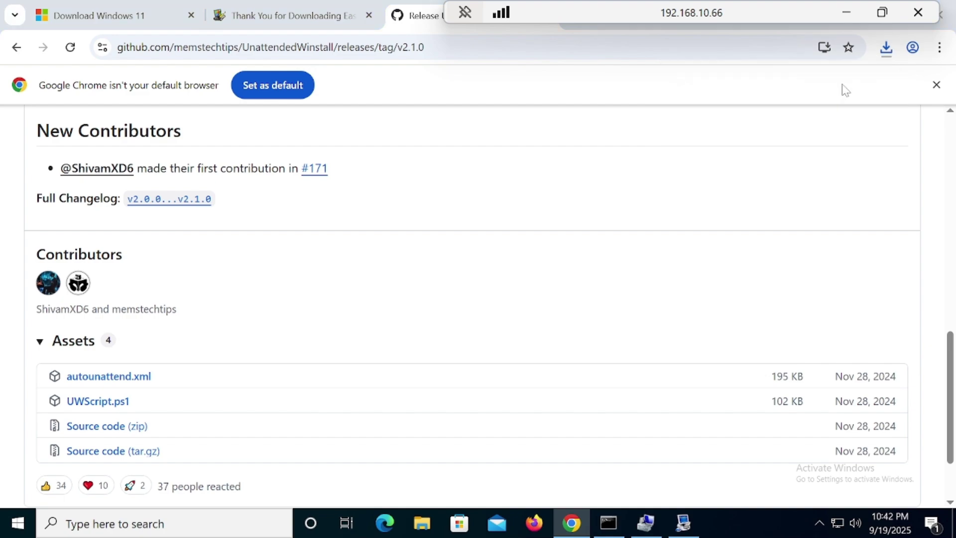
Move autounattend.xml from Downloads to the root of usb1 (G:), then minimize Chrome
{"action": "right_click", "coordinate": [168, 121]}
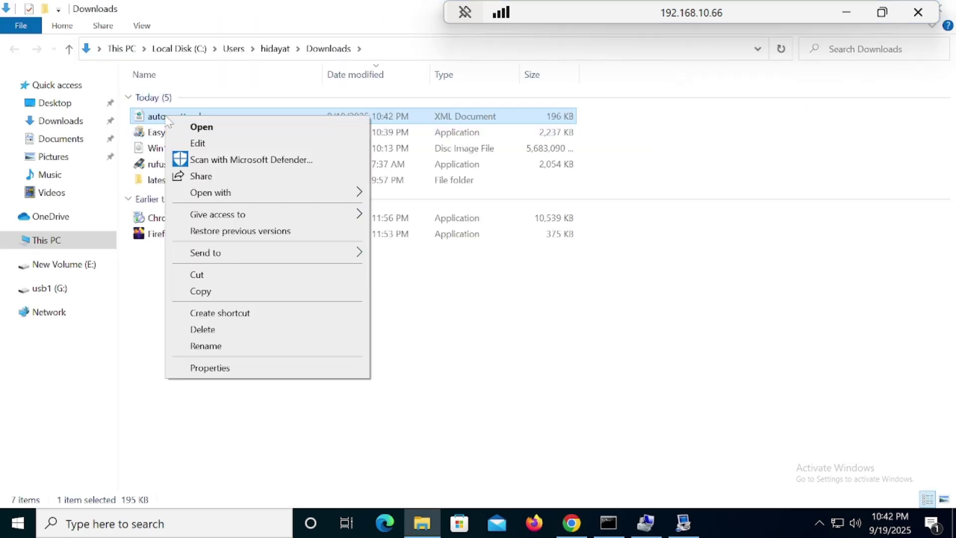
{"action": "left_click", "coordinate": [224, 274]}
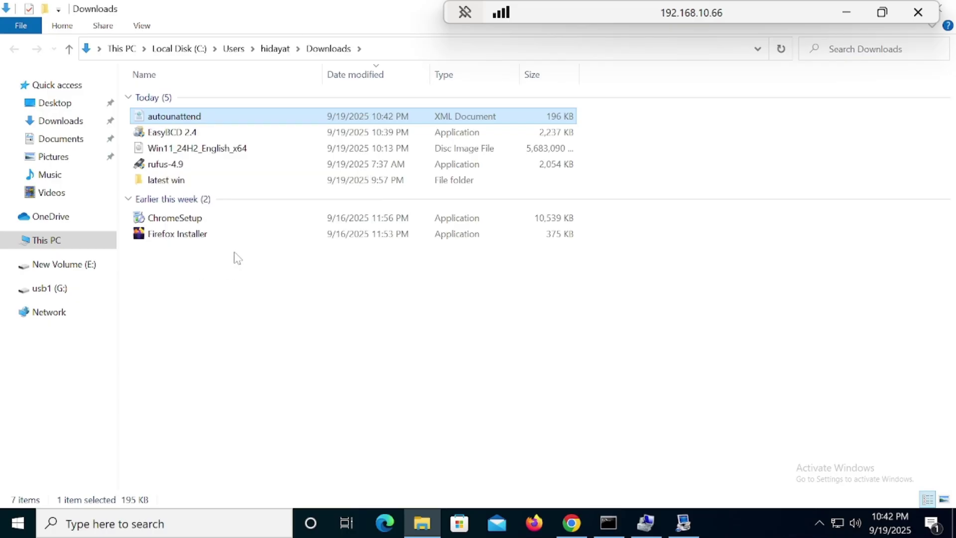
{"action": "left_click", "coordinate": [50, 288]}
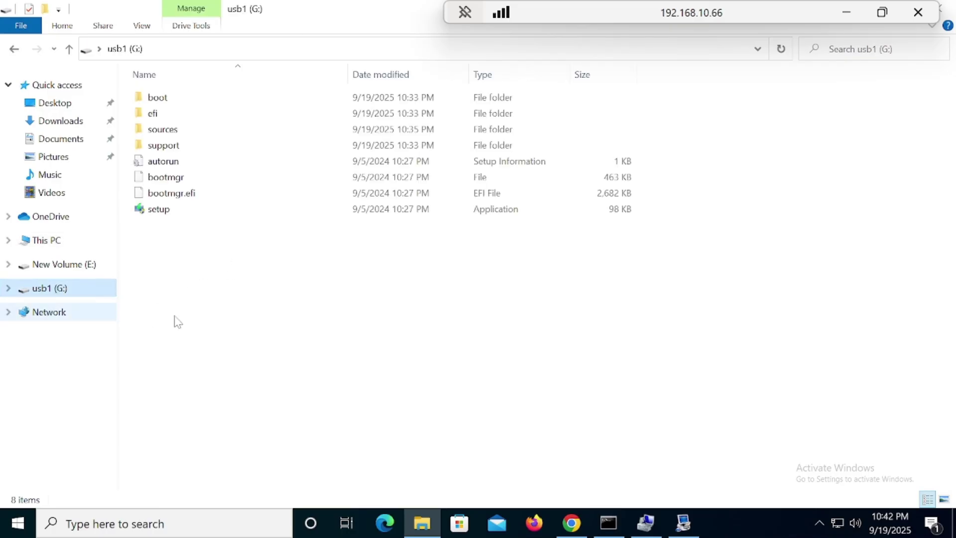
{"action": "right_click", "coordinate": [234, 271]}
{"action": "left_click", "coordinate": [279, 368]}
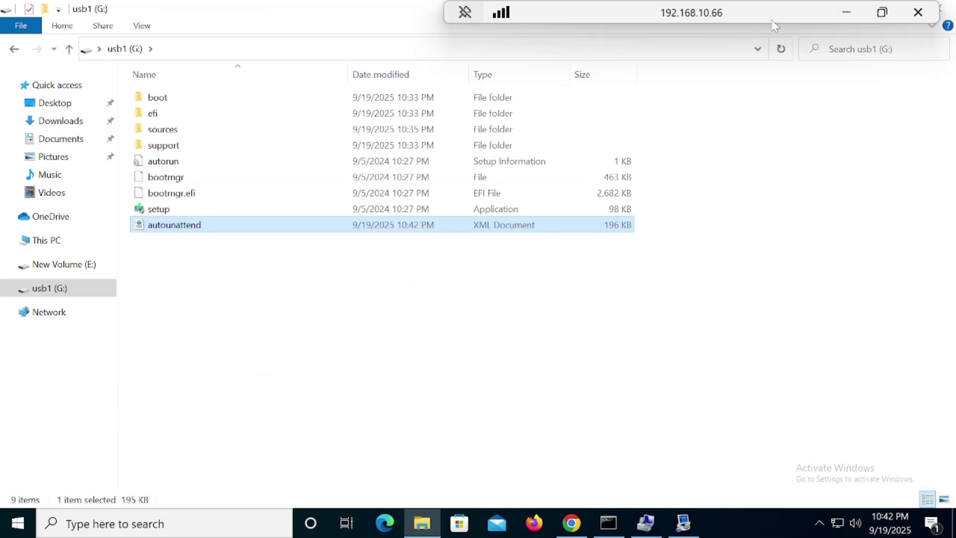
{"action": "left_click_drag", "start_coordinate": [775, 25], "coordinate": [655, 15]}
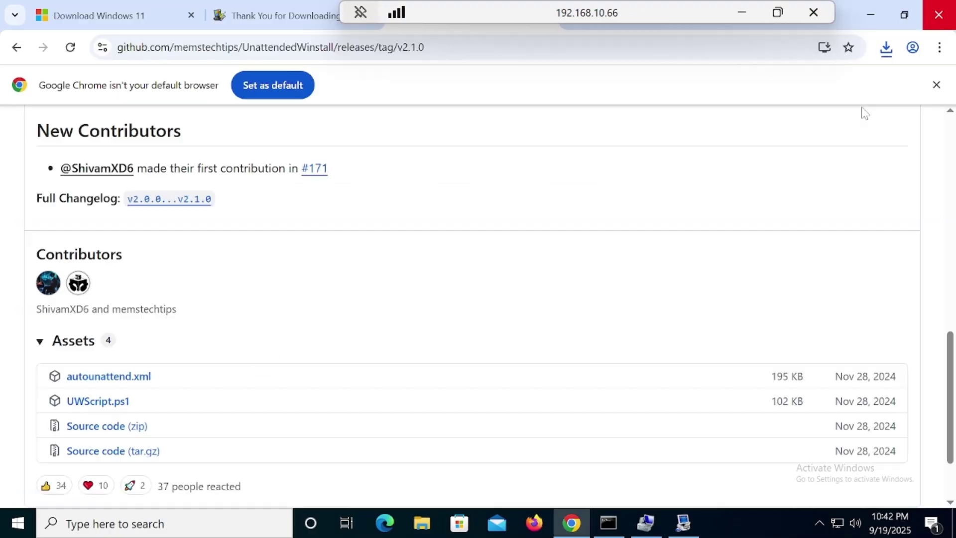
{"action": "left_click", "coordinate": [870, 14]}
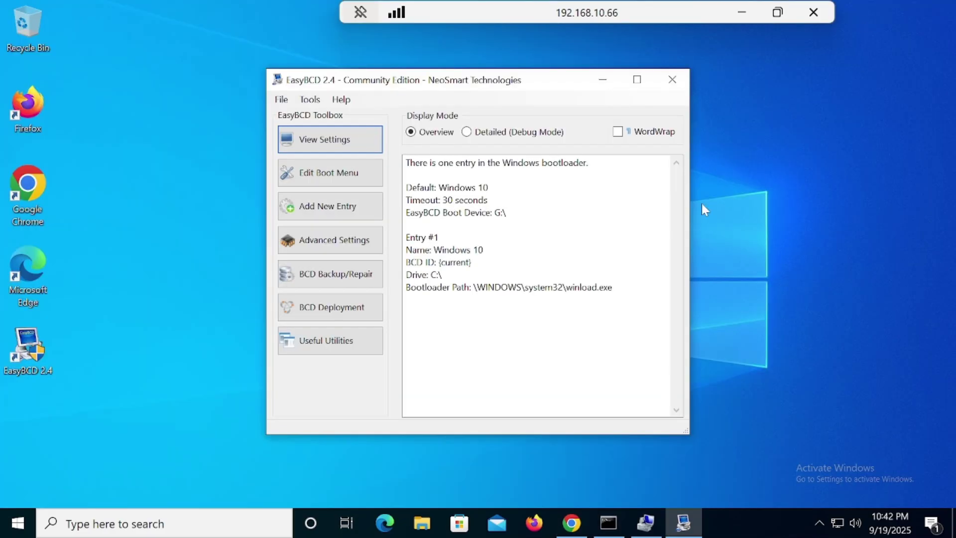
Add a WinPE external-media entry, rename it Tiny11, and browse for its image path
{"action": "left_click", "coordinate": [350, 213]}
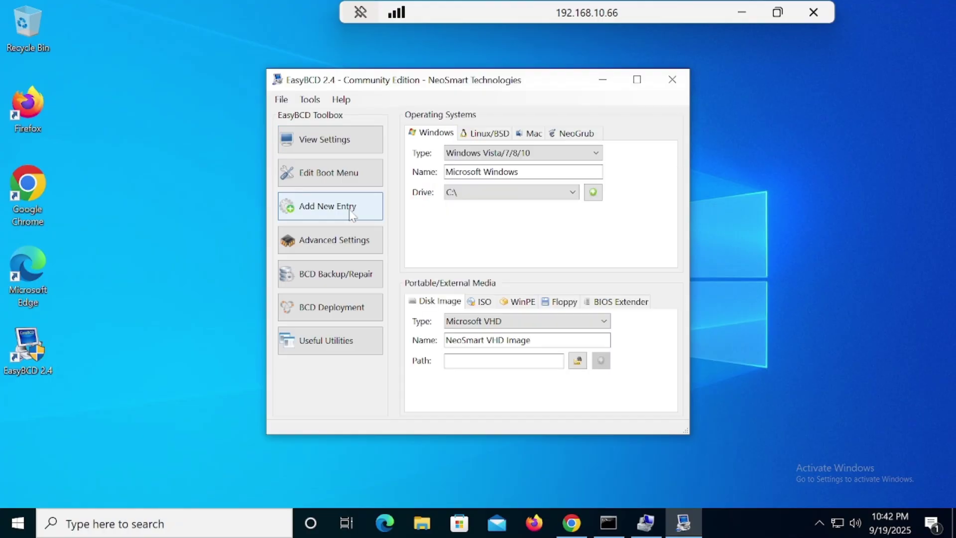
{"action": "left_click", "coordinate": [523, 302]}
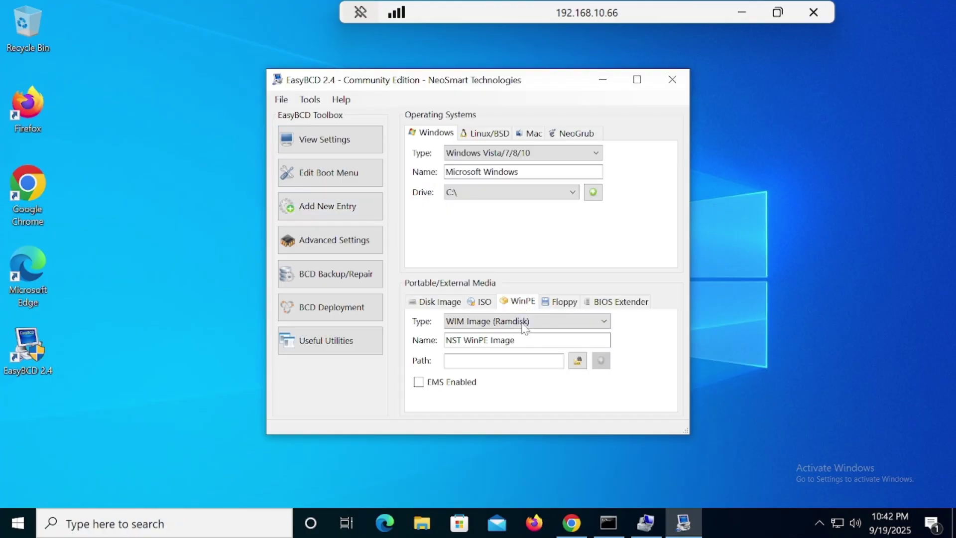
{"action": "key", "text": "Tab"}
{"action": "key", "text": "Tab"}
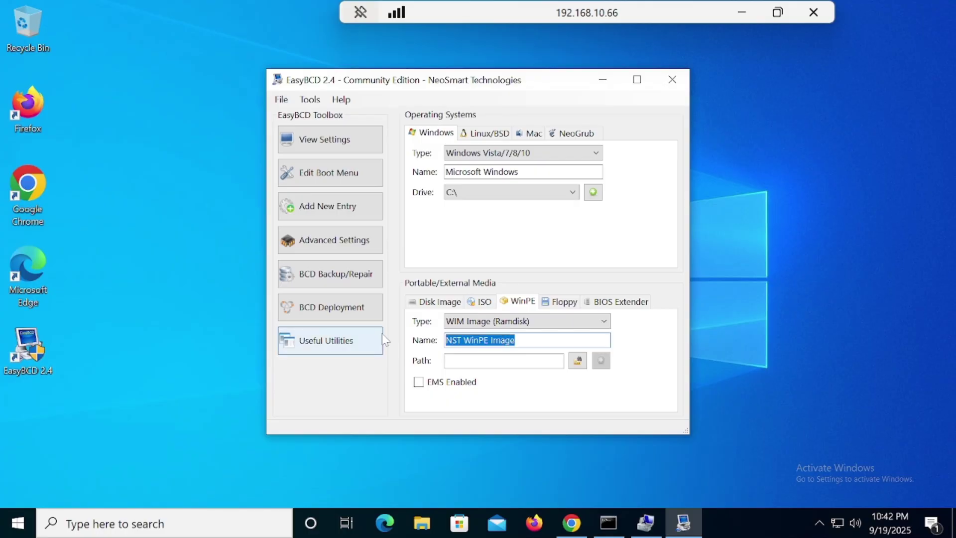
{"action": "type", "text": "Tiny"}
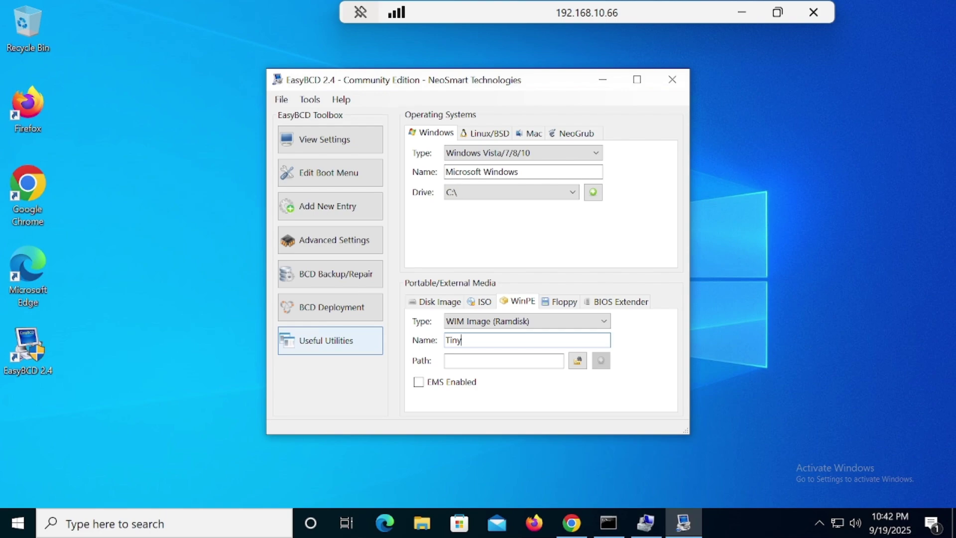
{"action": "type", "text": "11"}
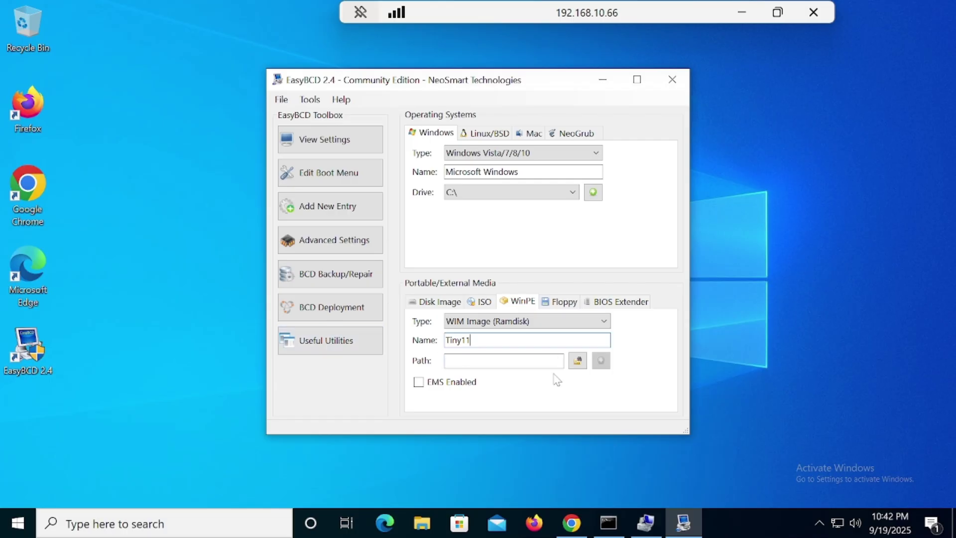
{"action": "left_click", "coordinate": [578, 362]}
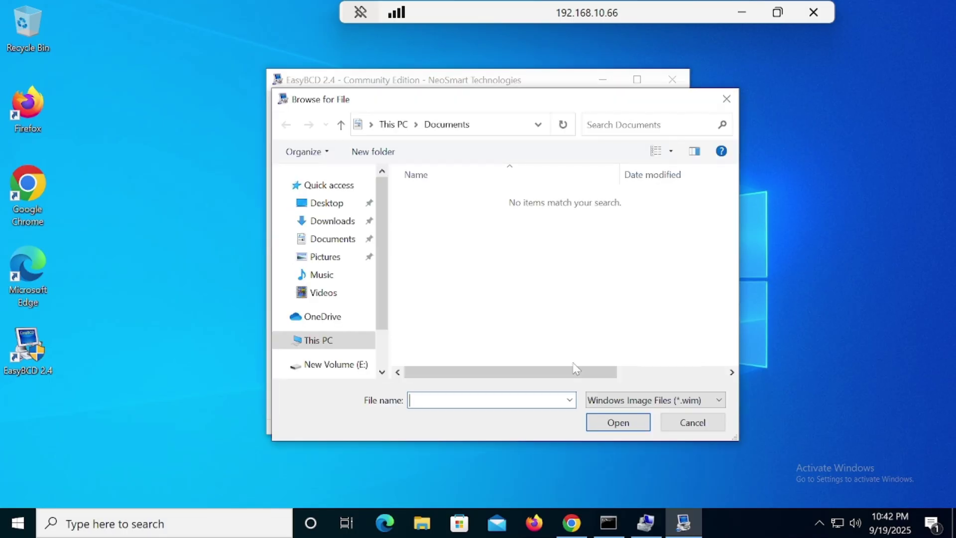
Browse to usb1 (G:)\sources and pick boot.wim as the Tiny11 entry's image
{"action": "left_click_drag", "start_coordinate": [387, 324], "coordinate": [378, 349]}
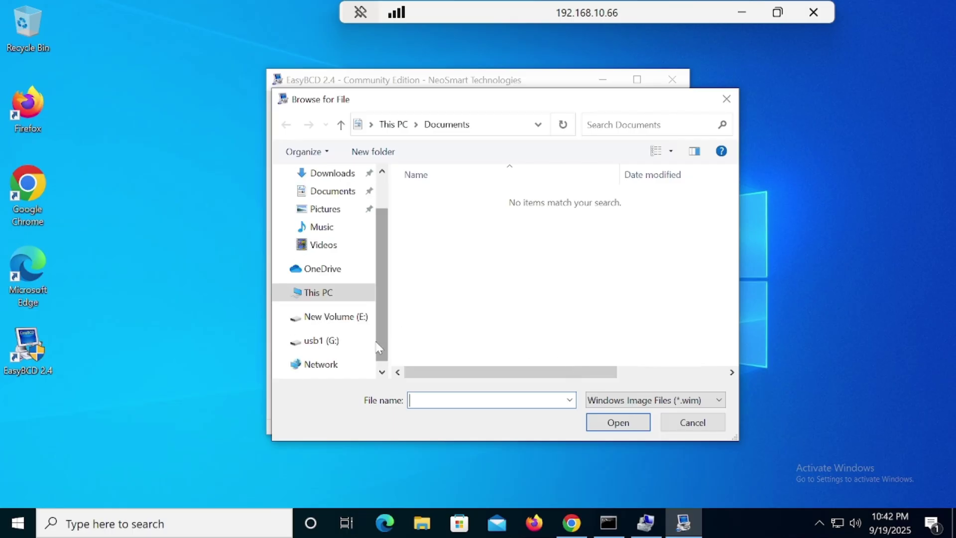
{"action": "left_click", "coordinate": [324, 342]}
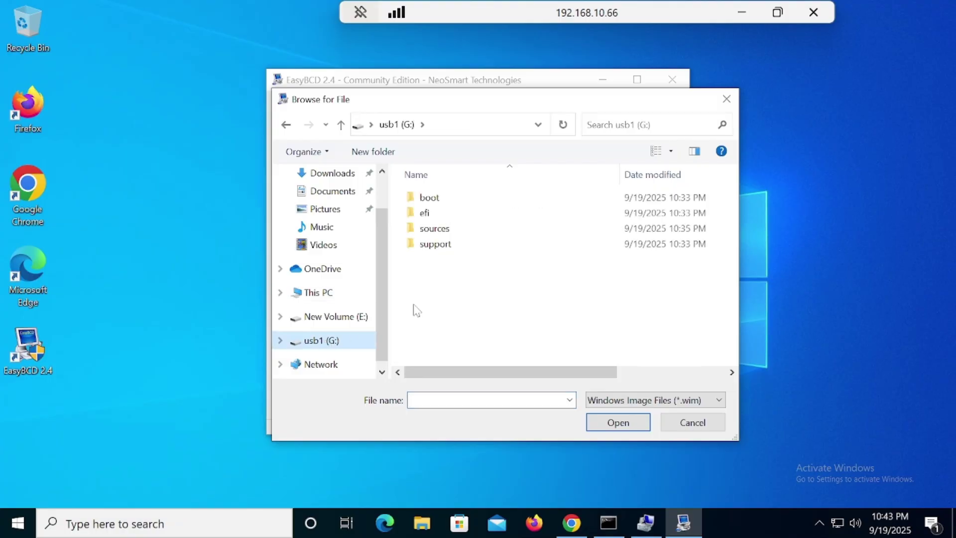
{"action": "left_click", "coordinate": [437, 232]}
{"action": "double_click", "coordinate": [437, 230]}
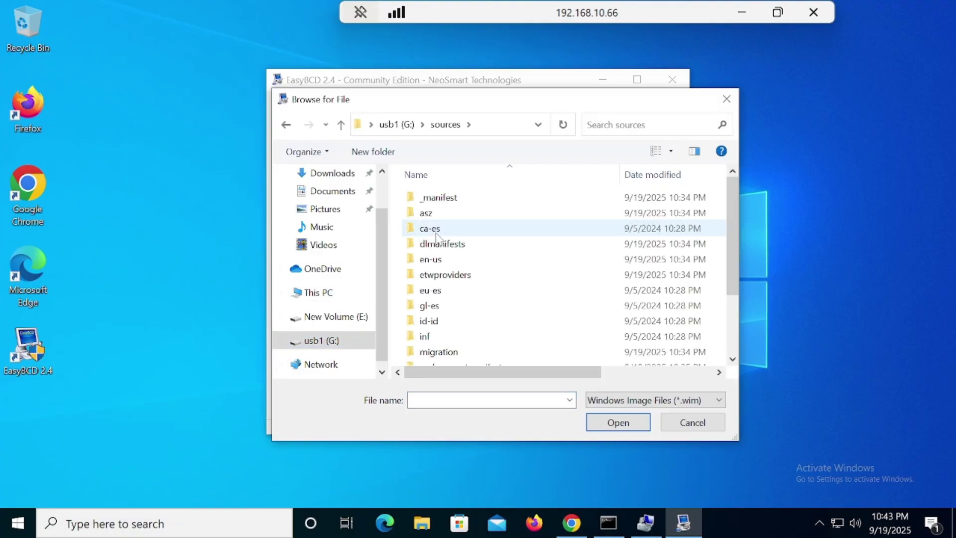
{"action": "left_click", "coordinate": [436, 233]}
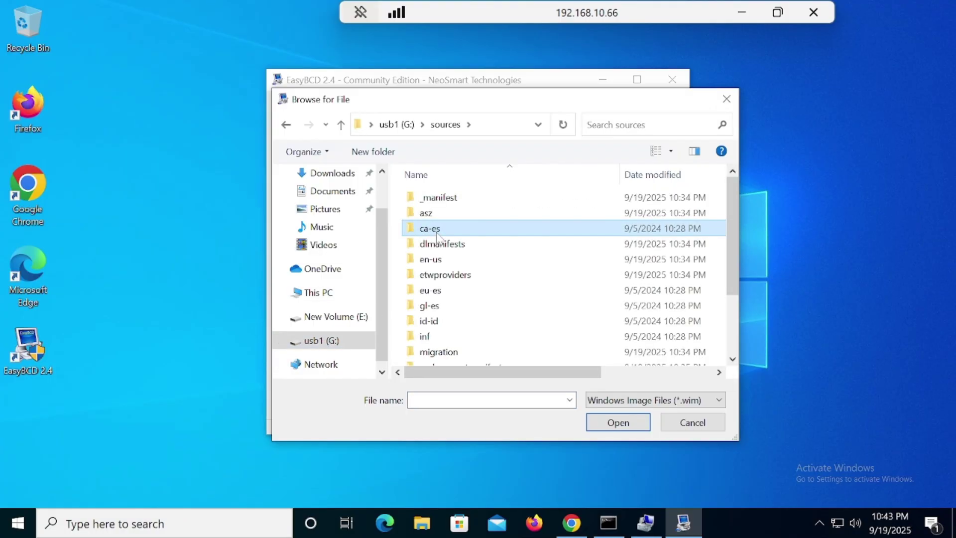
{"action": "key", "text": "b"}
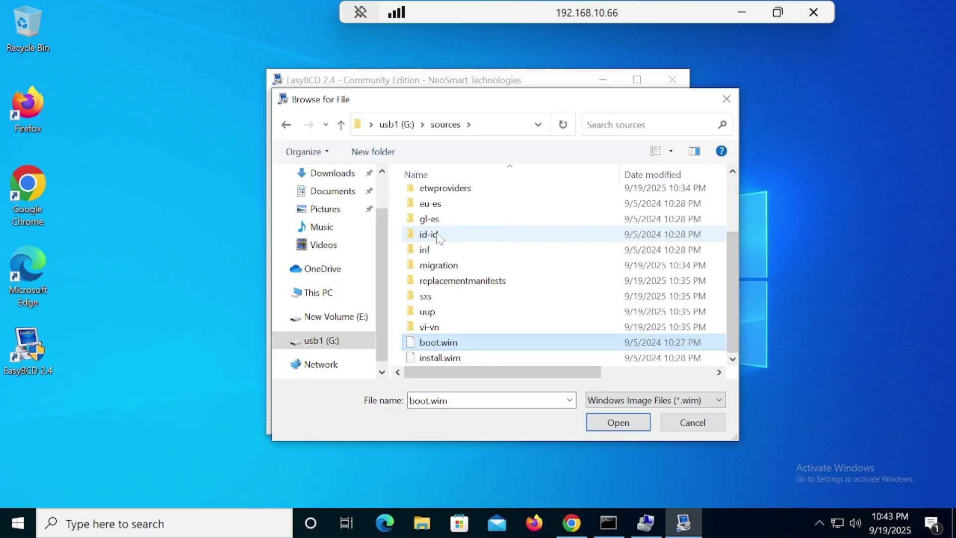
{"action": "double_click", "coordinate": [438, 343]}
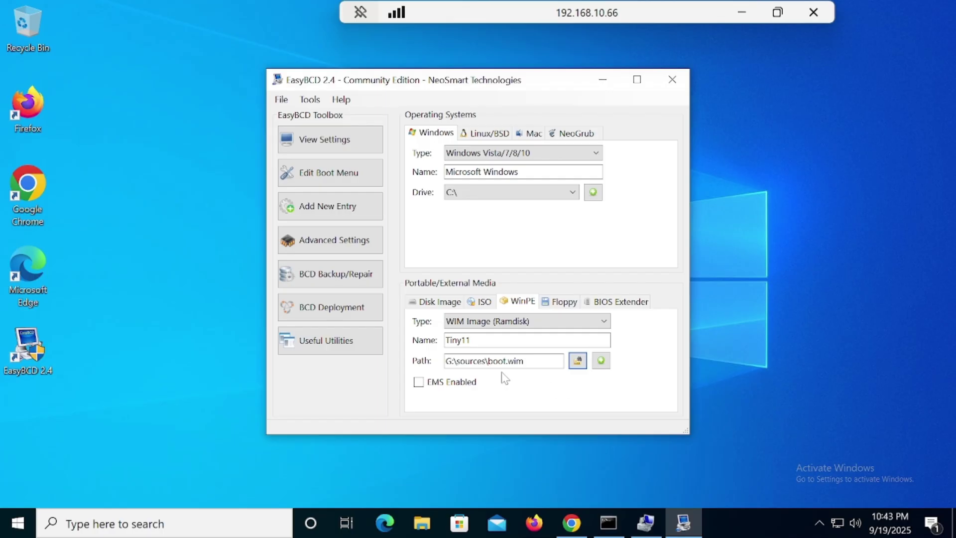
Add the Tiny11 WinPE entry to the boot menu, close EasyBCD, and open Start
{"action": "left_click", "coordinate": [604, 366]}
{"action": "left_click", "coordinate": [672, 81]}
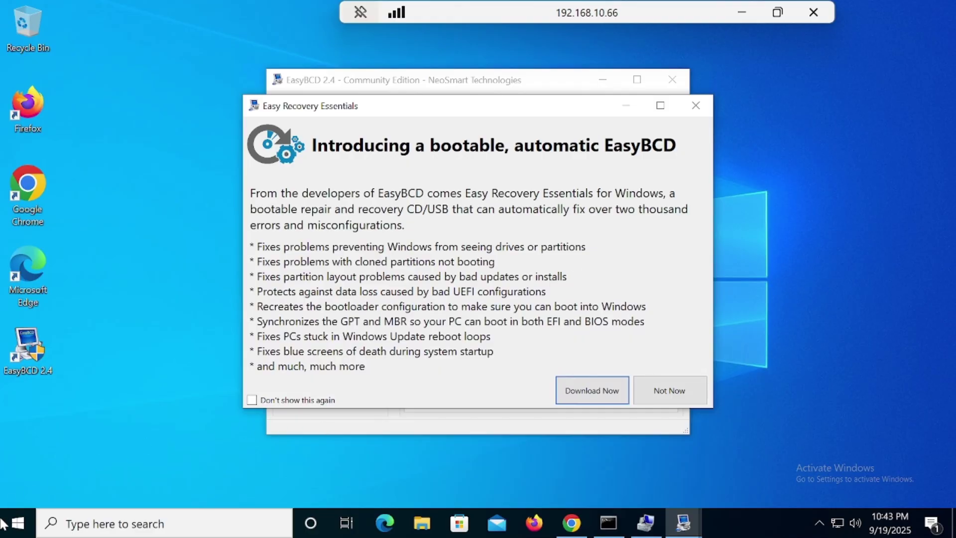
{"action": "left_click", "coordinate": [15, 532]}
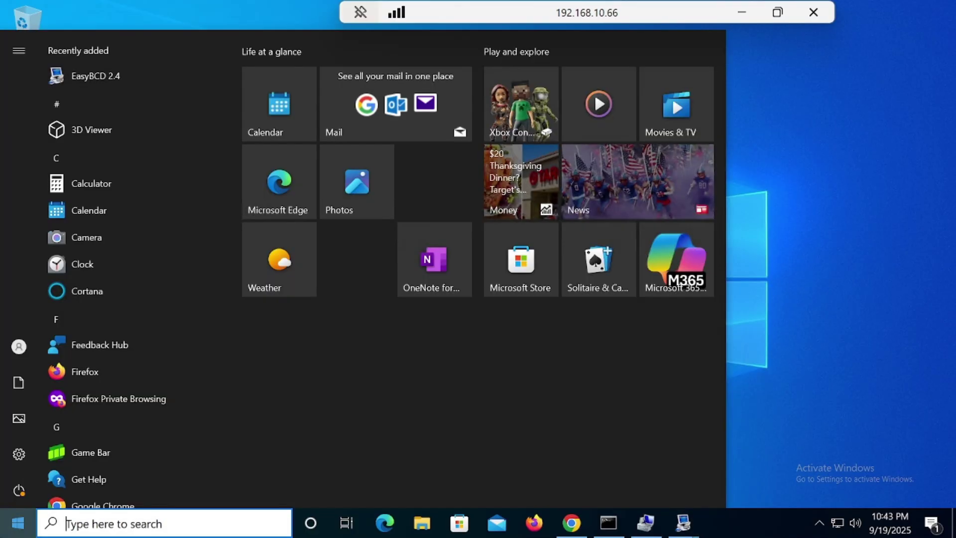
Restart the remote Windows machine from the Start menu's power options
{"action": "left_click", "coordinate": [20, 492]}
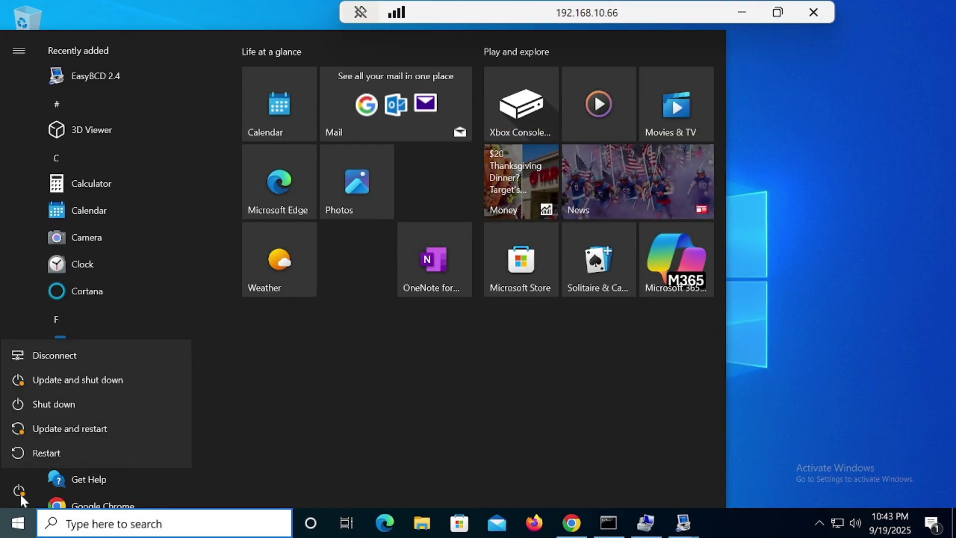
{"action": "left_click", "coordinate": [64, 459]}
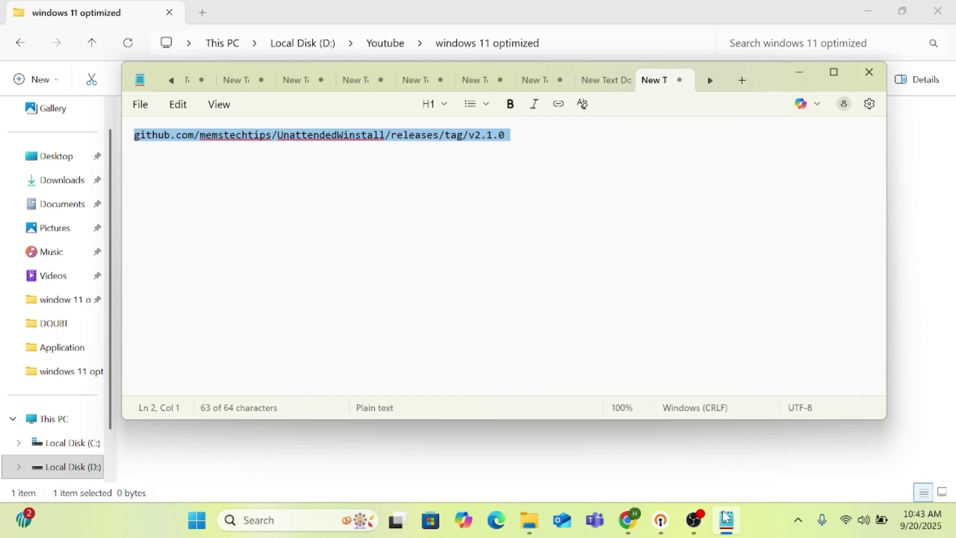
Switch from OBS Studio to the Firefox window showing the ESXi VM console
{"action": "left_click", "coordinate": [694, 521]}
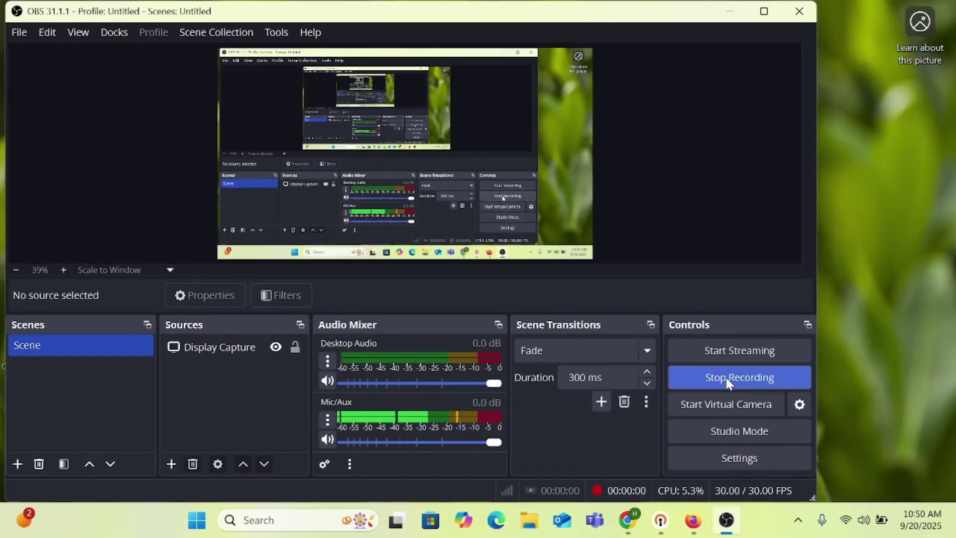
{"action": "left_click", "coordinate": [692, 527]}
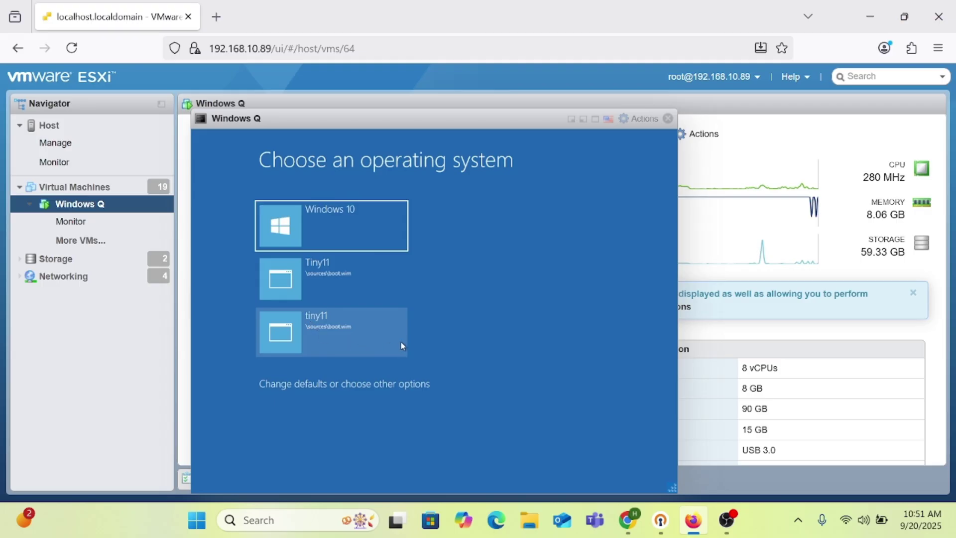
Boot the Windows Q VM from the tiny11 entry on the operating system menu
{"action": "left_click", "coordinate": [314, 337]}
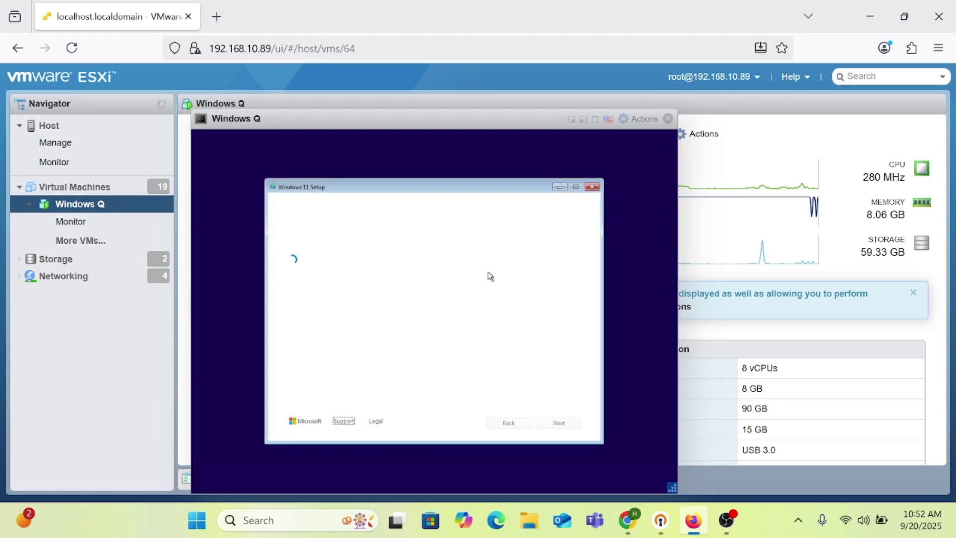
Open a setup command prompt, accept English (United States) and US keyboard, and skip the product key
{"action": "key", "text": "shift+F10"}
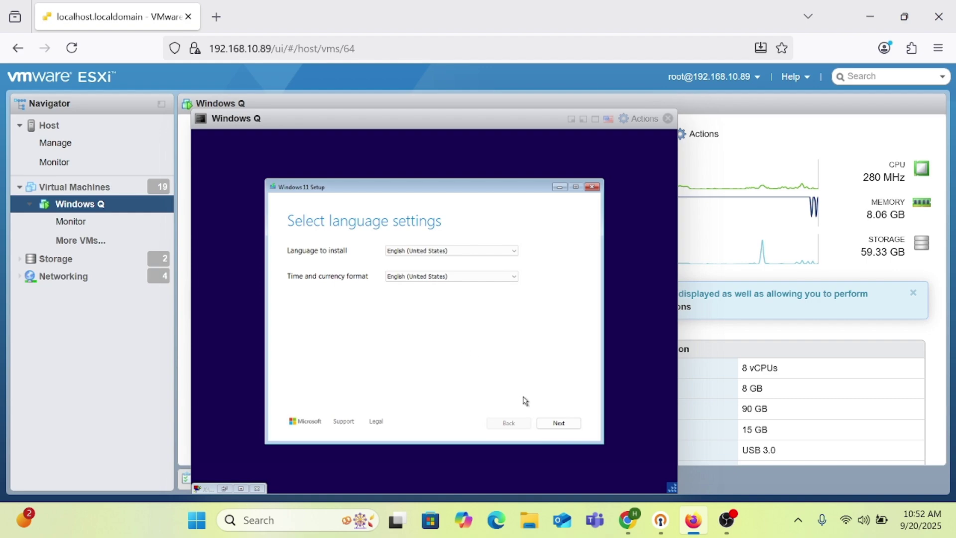
{"action": "left_click", "coordinate": [559, 423]}
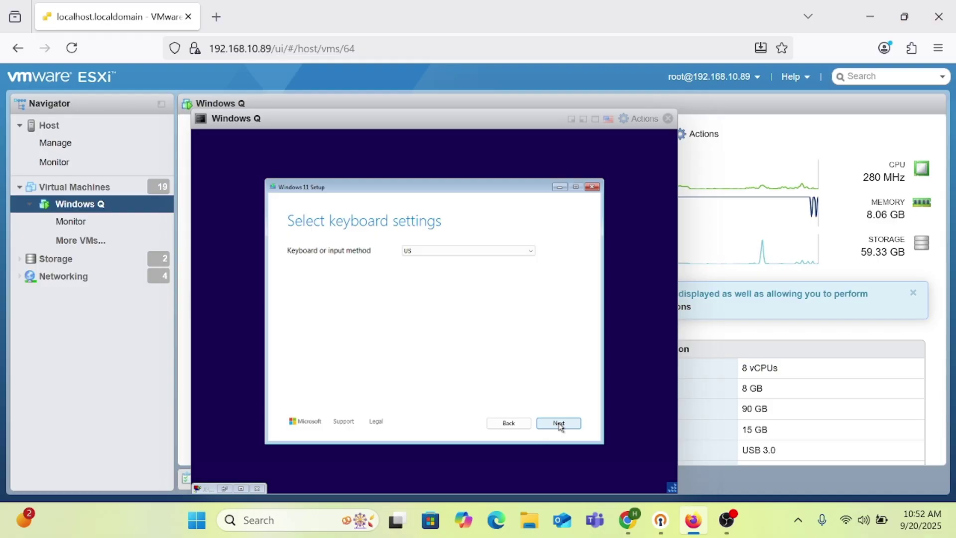
{"action": "left_click", "coordinate": [559, 423]}
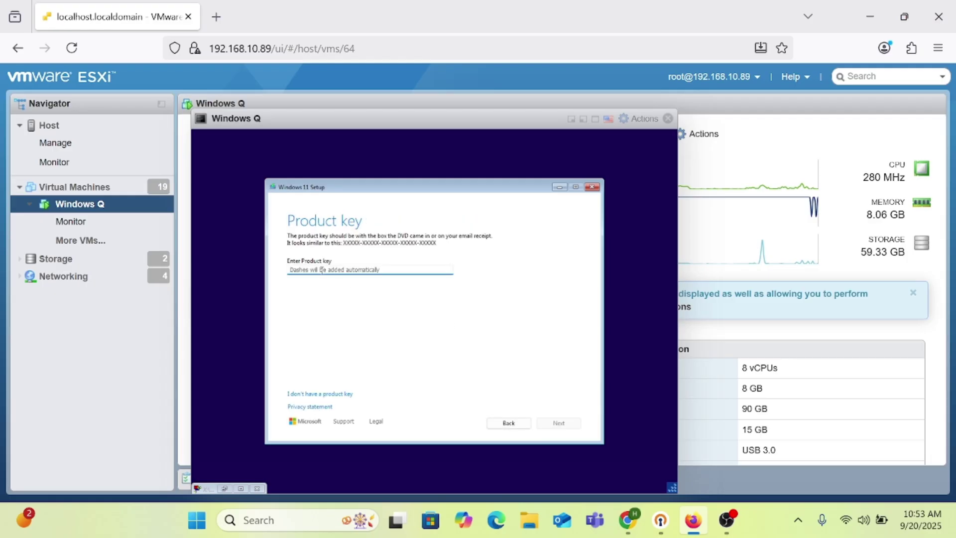
{"action": "left_click", "coordinate": [345, 399]}
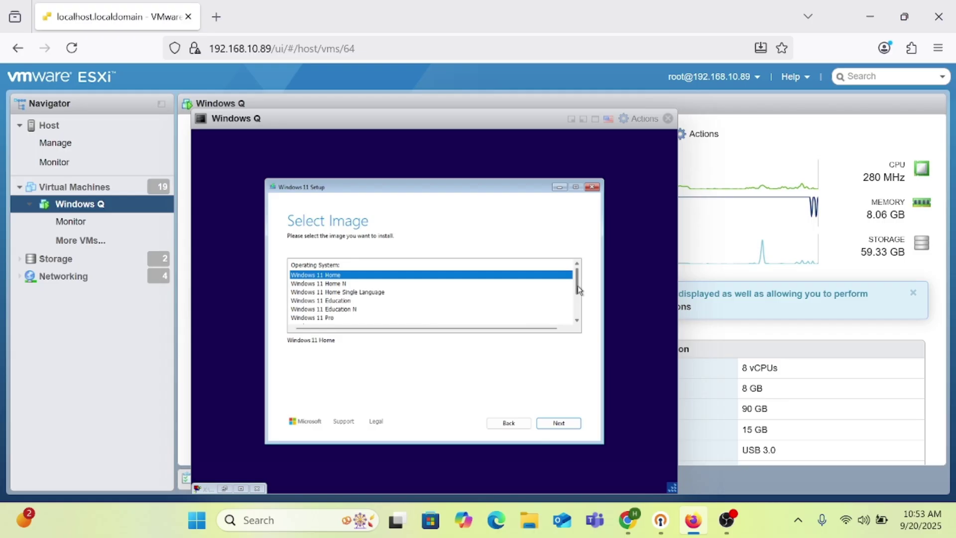
Choose the Windows 11 Pro edition and continue to the install location page
{"action": "left_click_drag", "start_coordinate": [579, 291], "coordinate": [580, 292]}
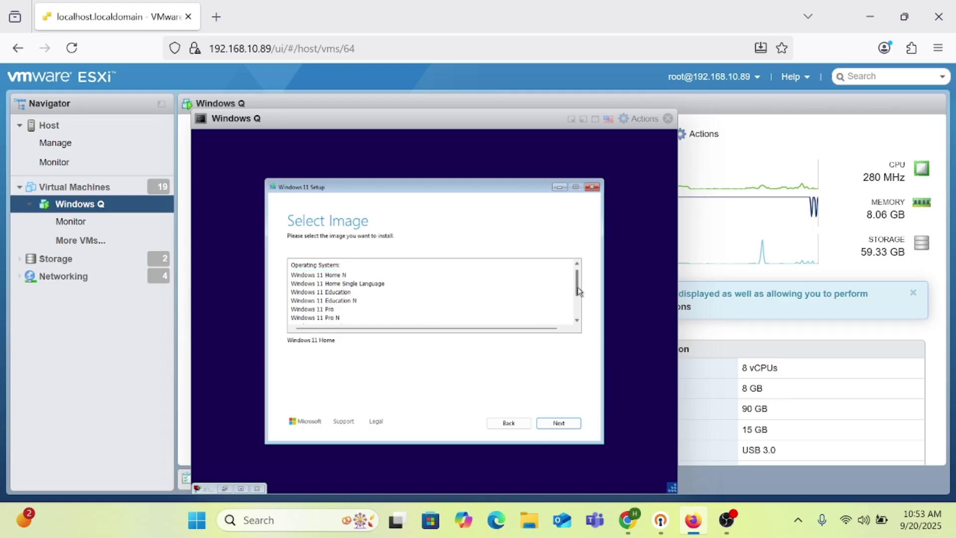
{"action": "left_click", "coordinate": [322, 311]}
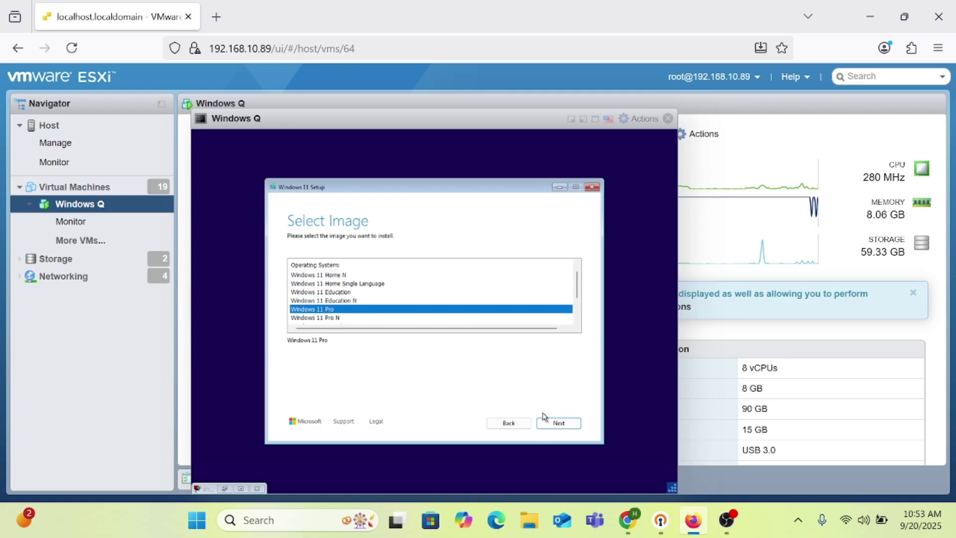
{"action": "left_click", "coordinate": [560, 425]}
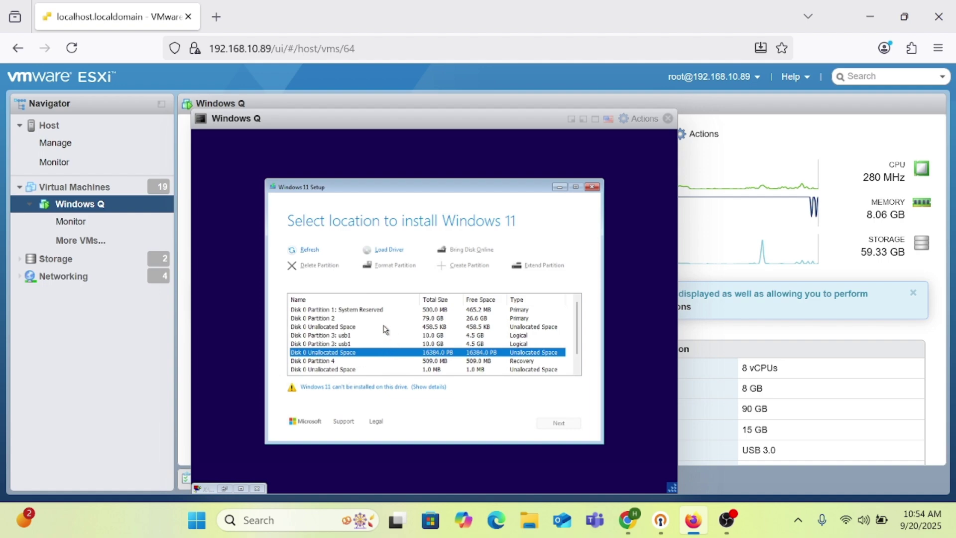
Select and format Disk 0 Partition 2, reselect it, and begin the Windows 11 installation
{"action": "left_click", "coordinate": [345, 320]}
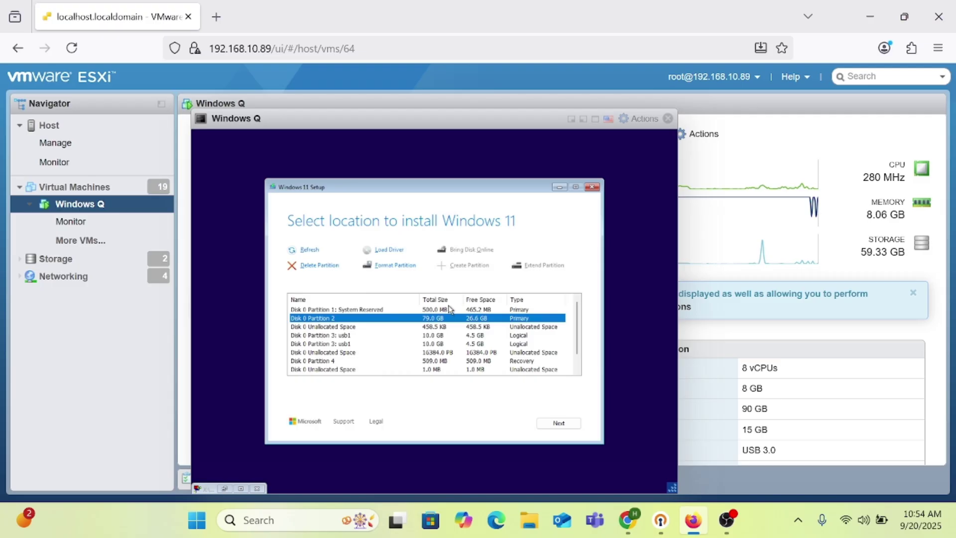
{"action": "left_click", "coordinate": [407, 272]}
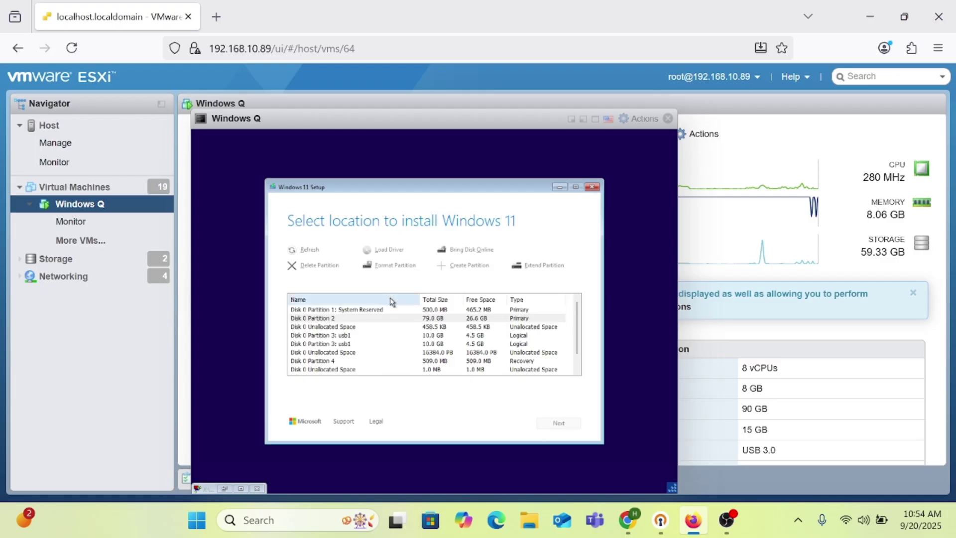
{"action": "left_click", "coordinate": [380, 321]}
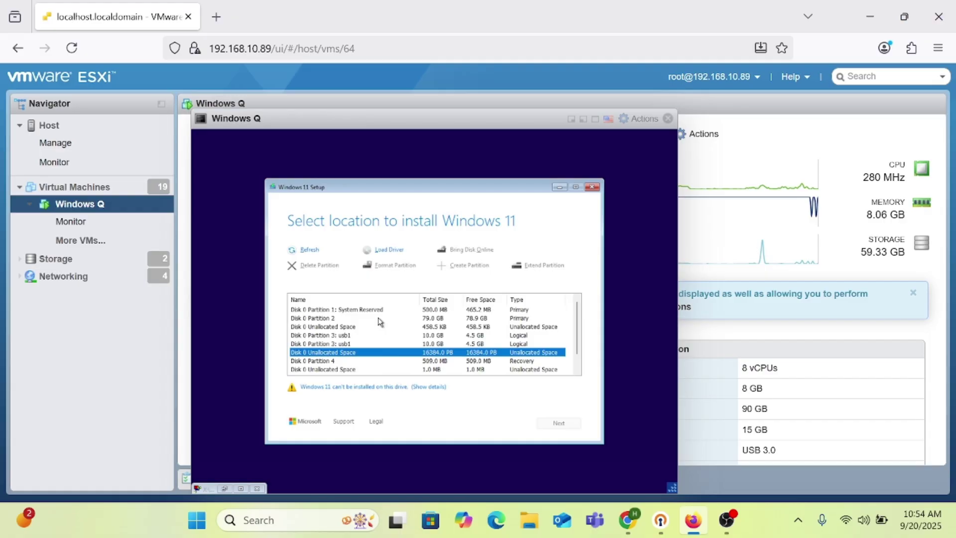
{"action": "left_click", "coordinate": [435, 321]}
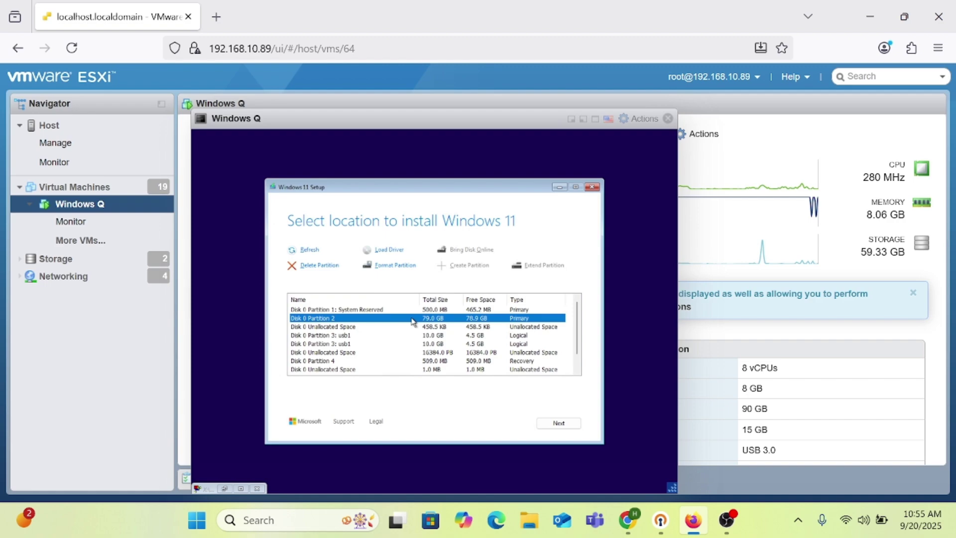
{"action": "left_click", "coordinate": [556, 424]}
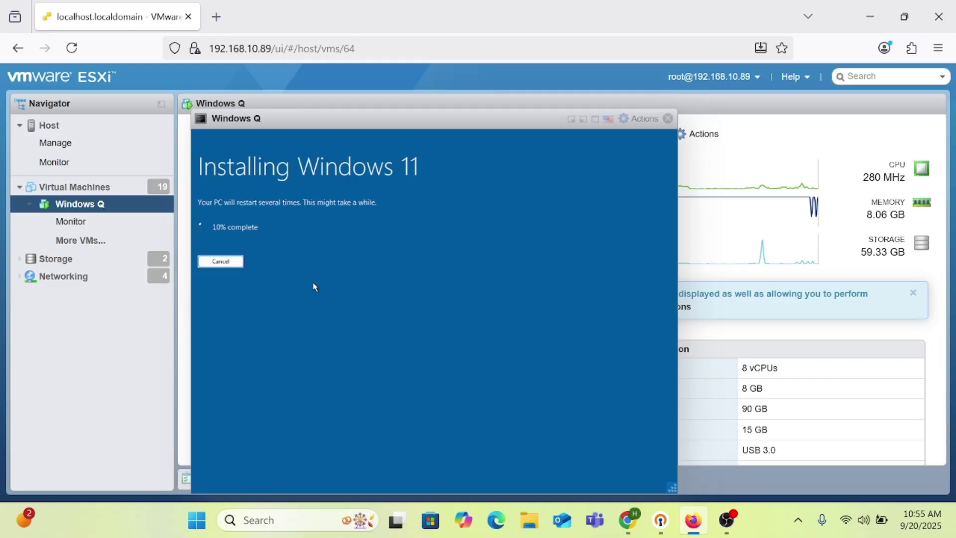
Close the VM console window and minimize OBS Studio to return to the browser
{"action": "left_click", "coordinate": [668, 120]}
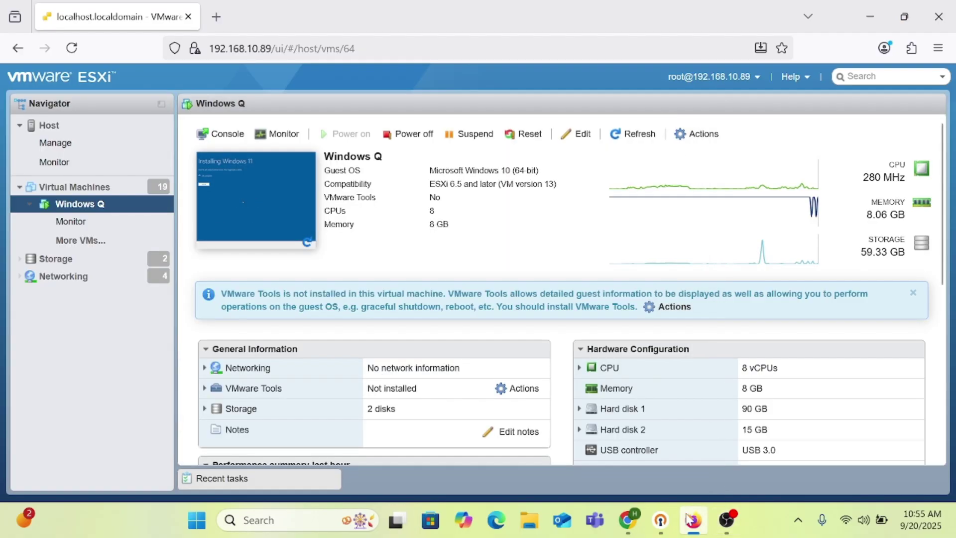
{"action": "left_click", "coordinate": [726, 520]}
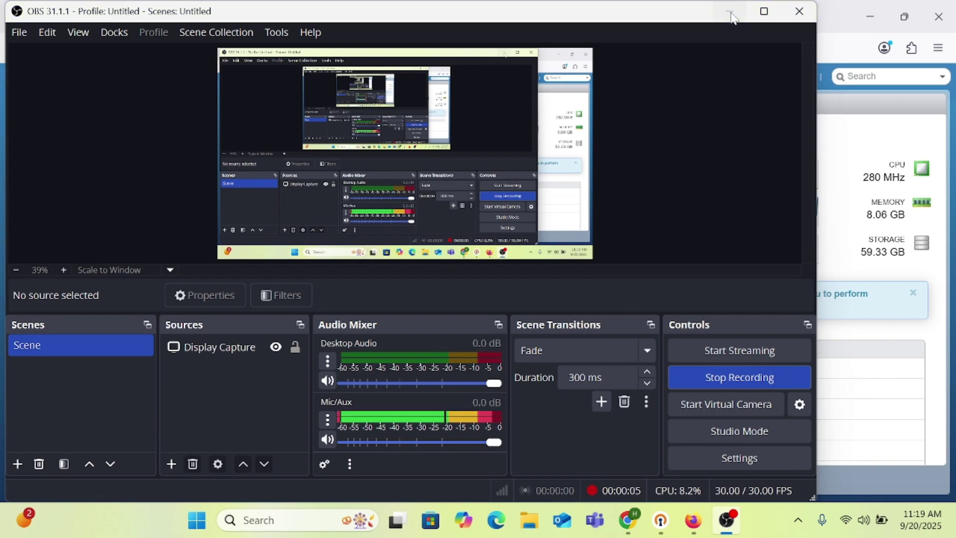
{"action": "left_click", "coordinate": [732, 15]}
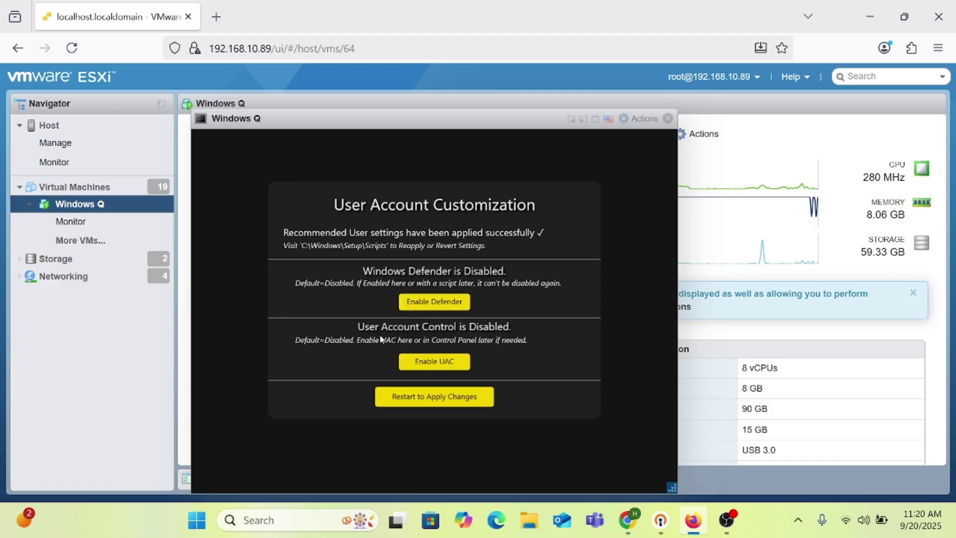
Enable User Account Control in the VM and dismiss the success message
{"action": "left_click", "coordinate": [452, 370]}
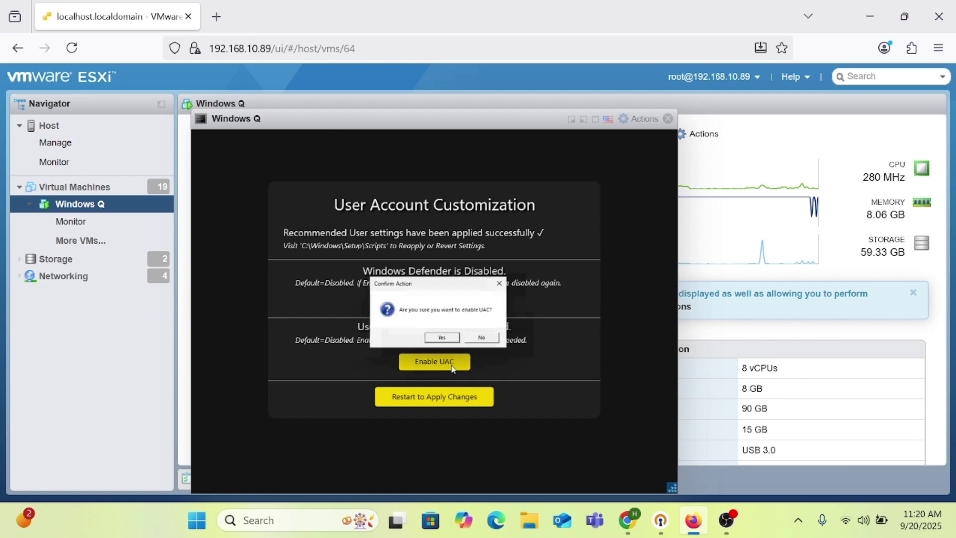
{"action": "left_click", "coordinate": [438, 338]}
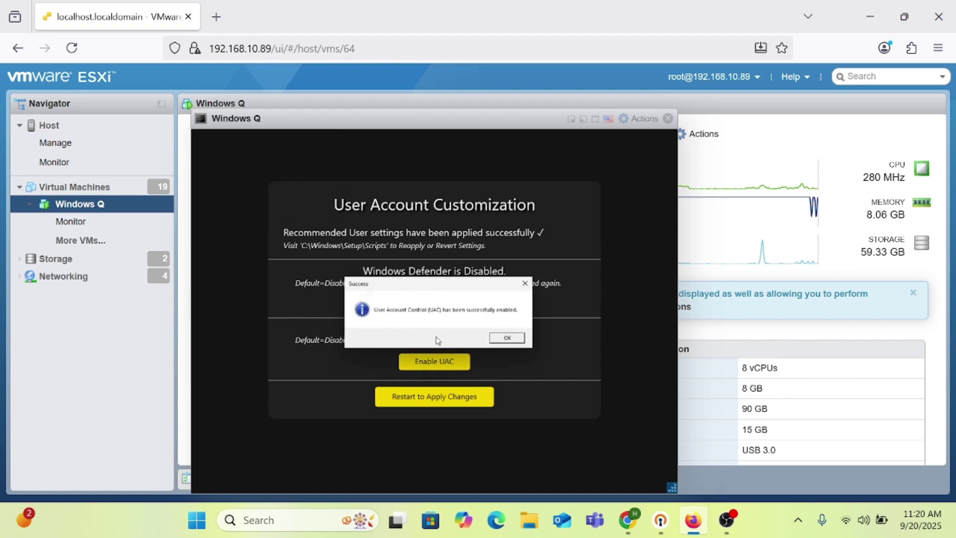
{"action": "left_click", "coordinate": [504, 341]}
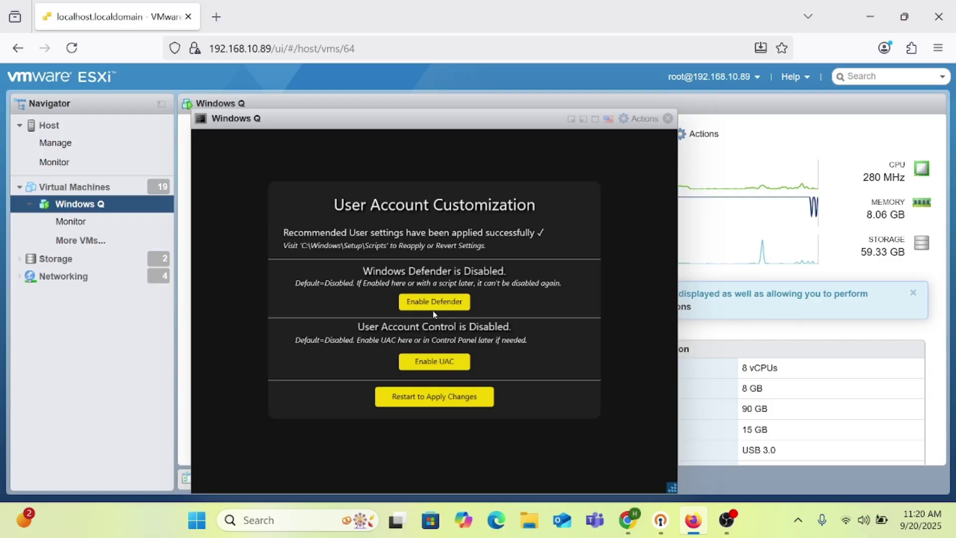
Restart the VM to apply the changes, then bring OBS Studio forward
{"action": "left_click", "coordinate": [437, 408]}
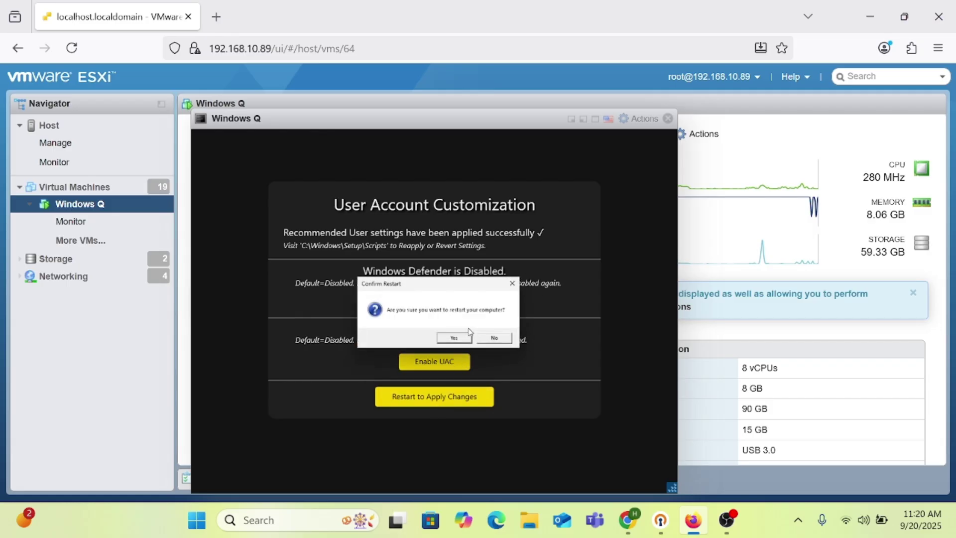
{"action": "left_click", "coordinate": [455, 338]}
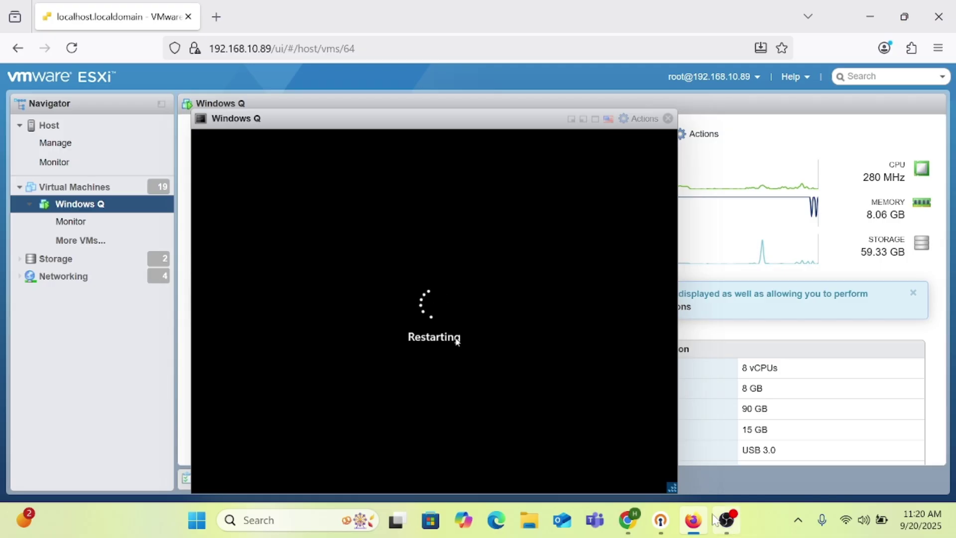
{"action": "left_click", "coordinate": [727, 520]}
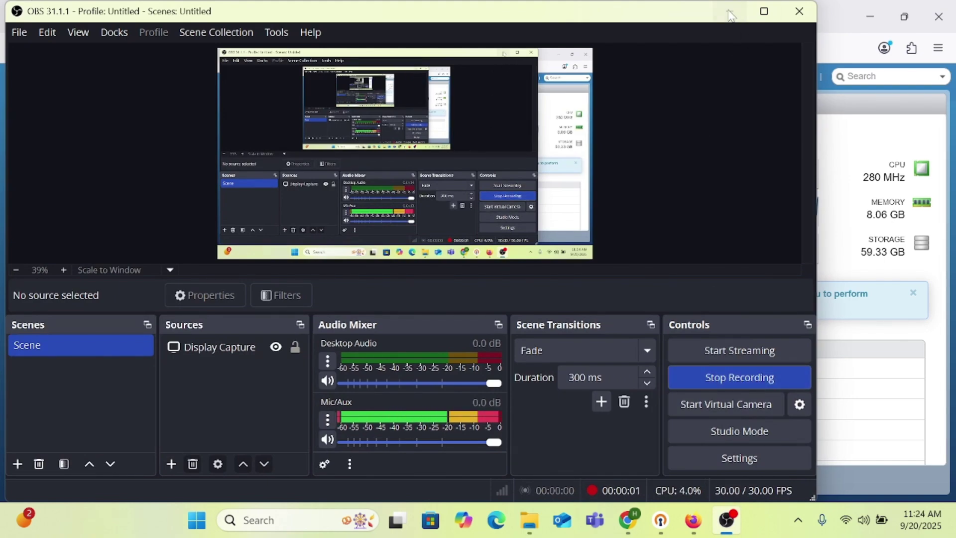
Minimize OBS Studio and check the guest taskbar's context menu
{"action": "left_click", "coordinate": [730, 13]}
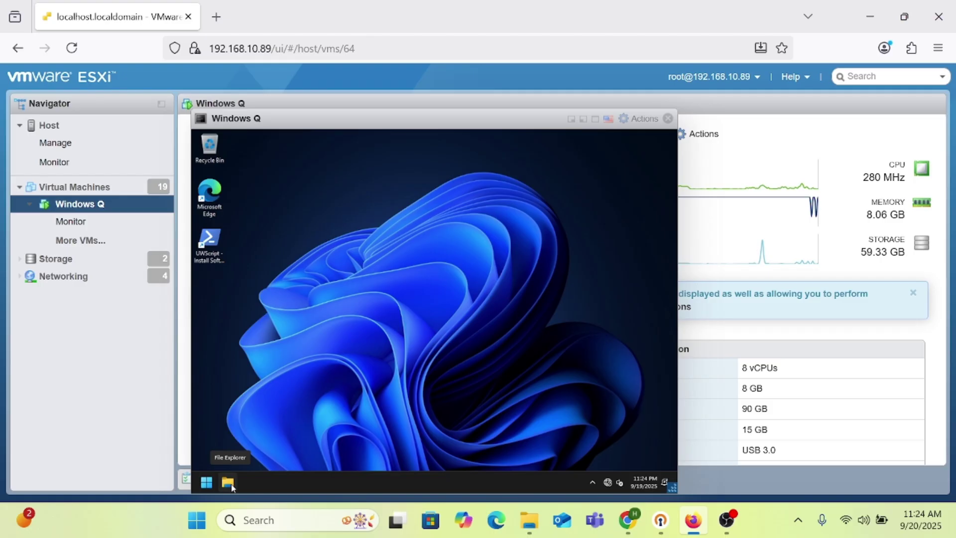
{"action": "right_click", "coordinate": [320, 490]}
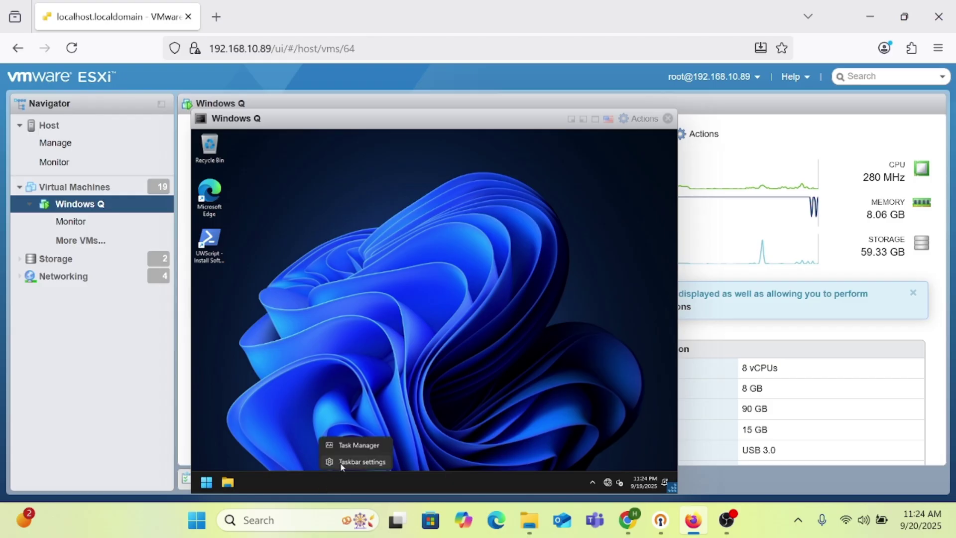
{"action": "left_click", "coordinate": [439, 336]}
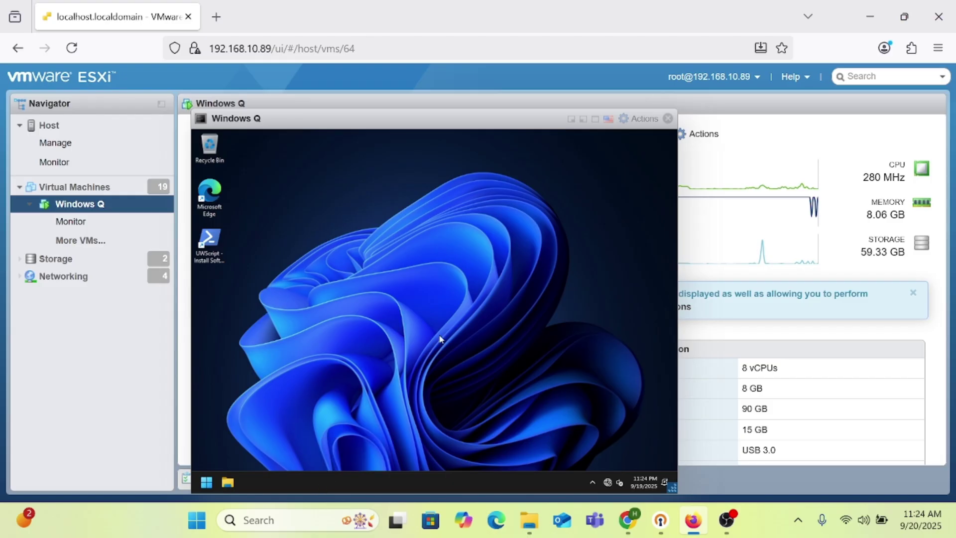
Refresh the guest desktop and open its Start menu, showing nothing pinned
{"action": "right_click", "coordinate": [355, 274]}
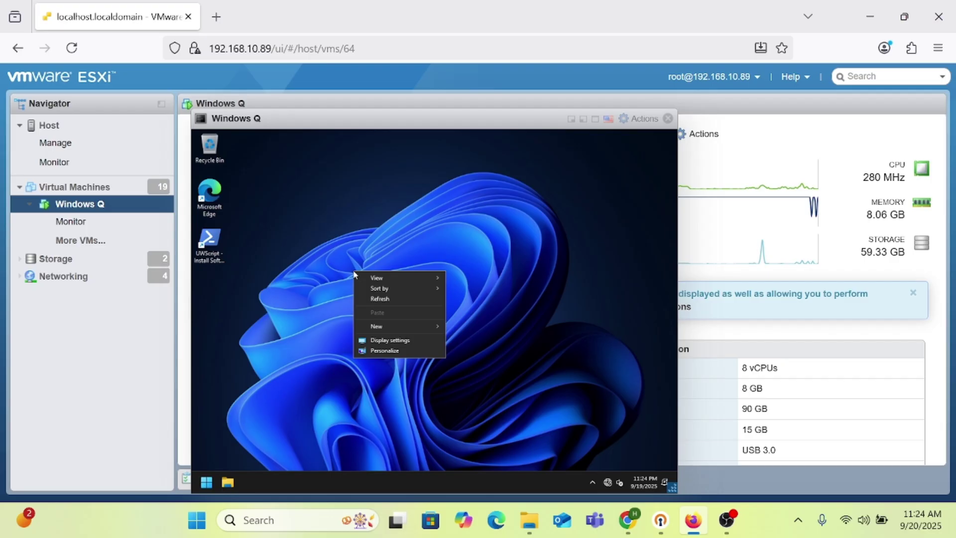
{"action": "left_click", "coordinate": [381, 299]}
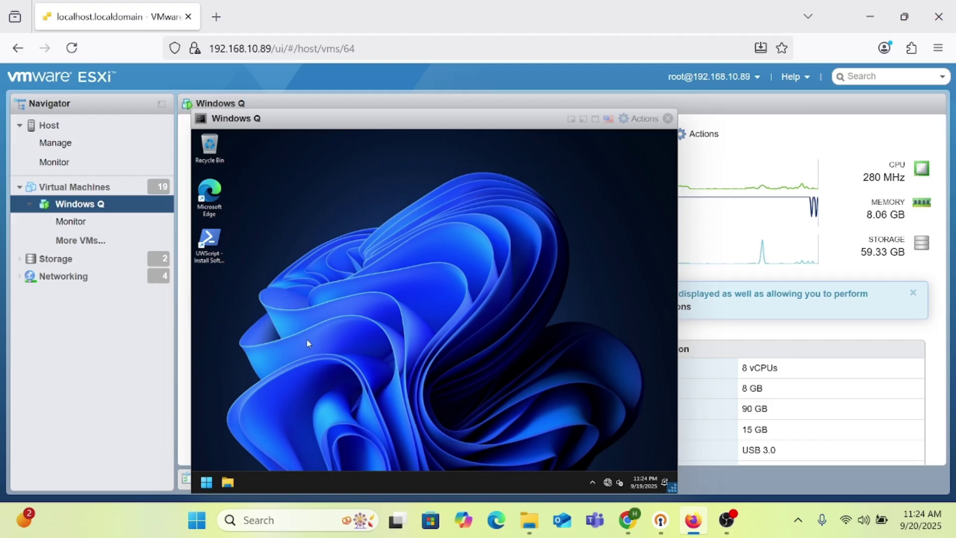
{"action": "left_click", "coordinate": [206, 482]}
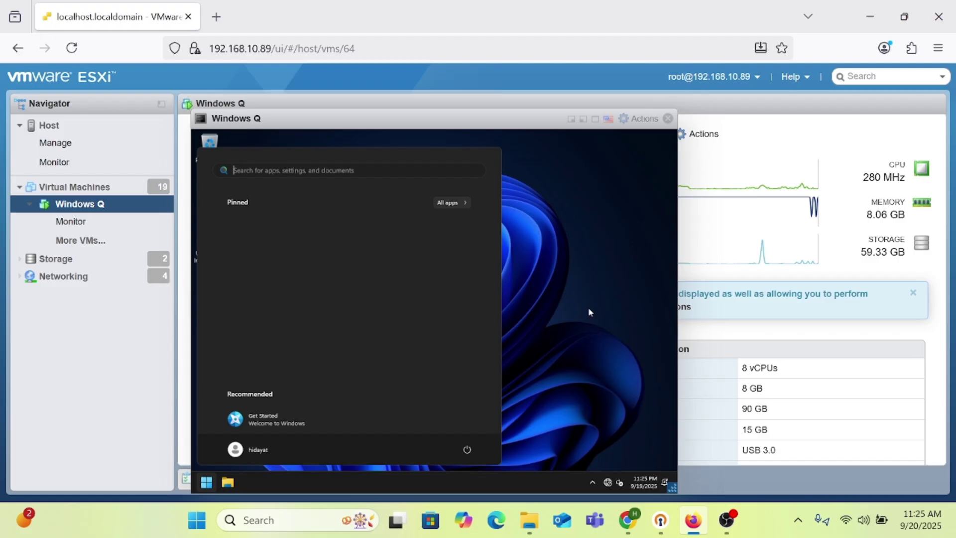
Dismiss the guest's Start menu to reveal the Recycle Bin, Edge and UWScript desktop icons
{"action": "left_click", "coordinate": [588, 312]}
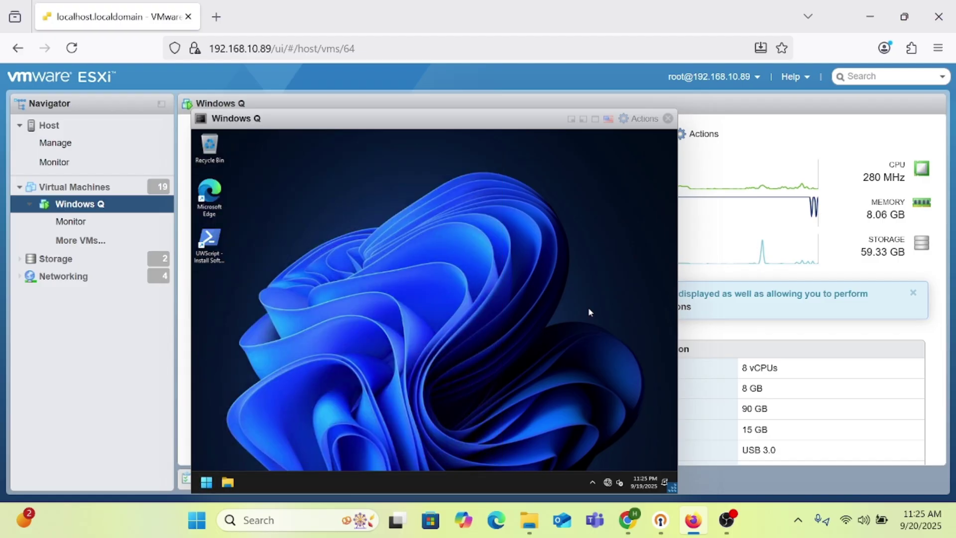